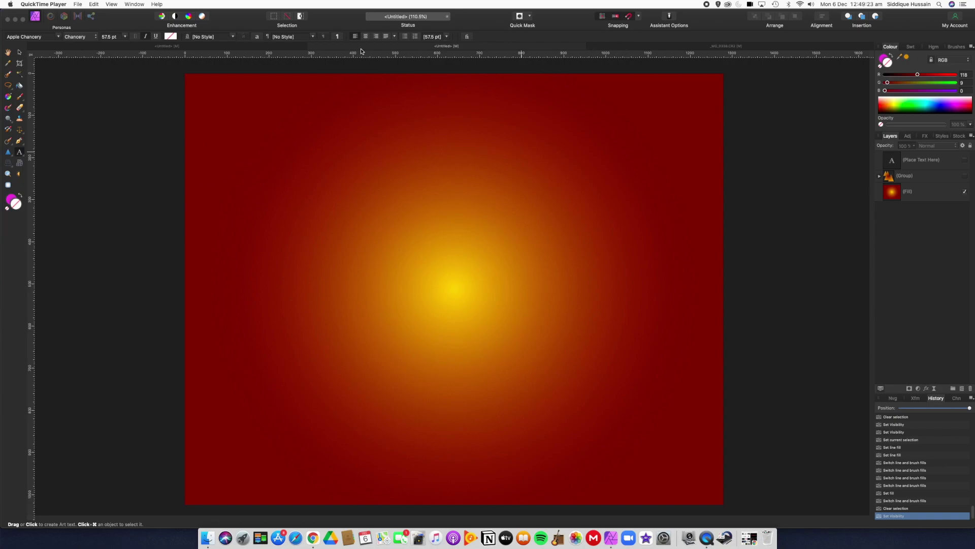
Flip between the blue and red-yellow gradient documents, settling on the blue gradient example
{"action": "left_click", "coordinate": [265, 46]}
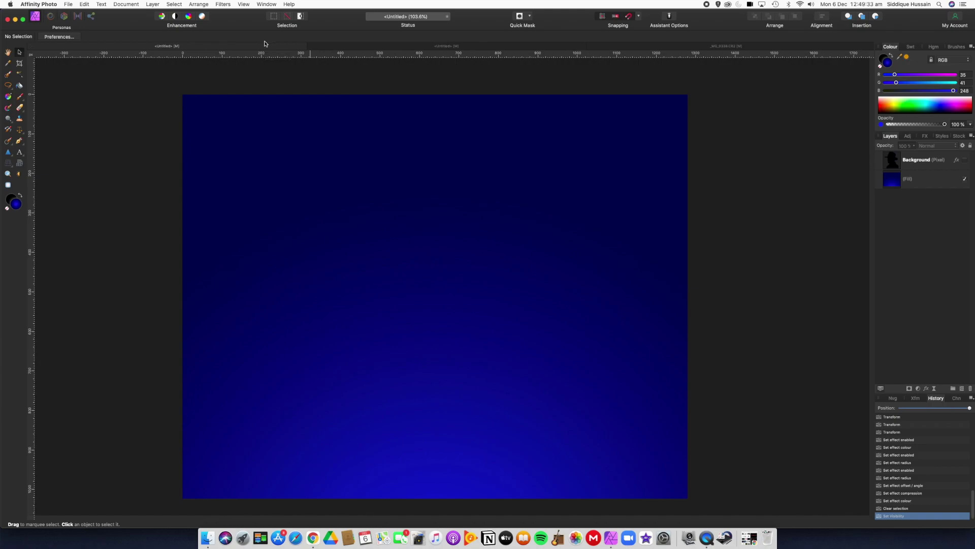
{"action": "left_click", "coordinate": [435, 48]}
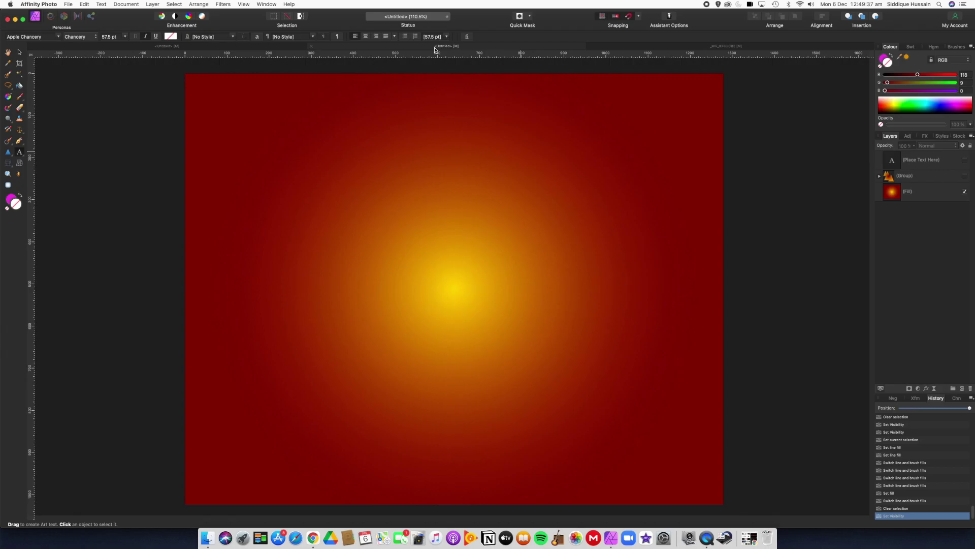
{"action": "left_click", "coordinate": [258, 48]}
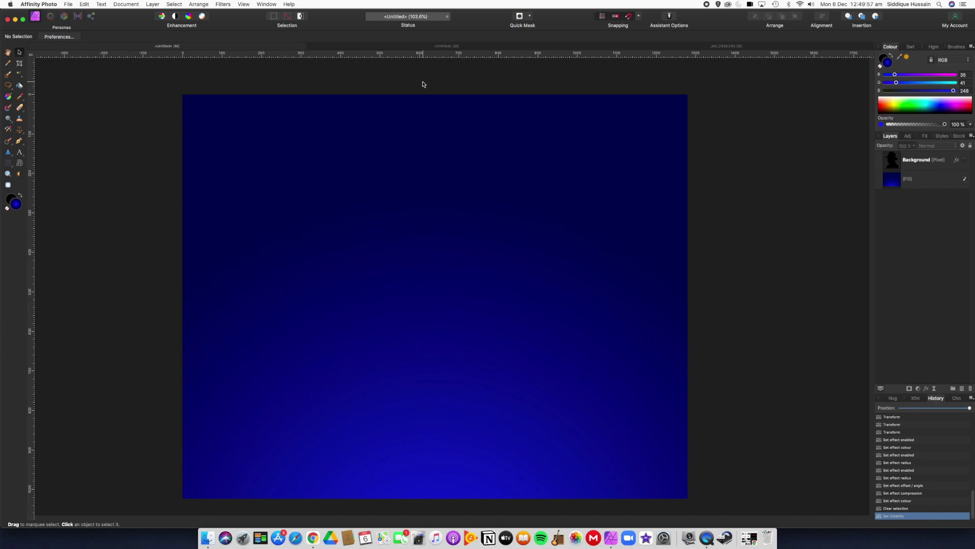
{"action": "left_click", "coordinate": [433, 46]}
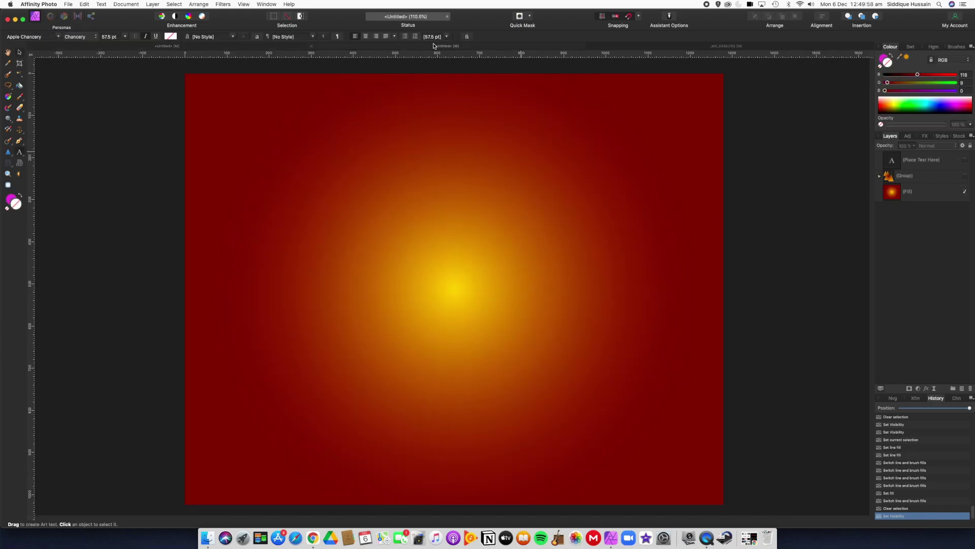
{"action": "left_click", "coordinate": [138, 47]}
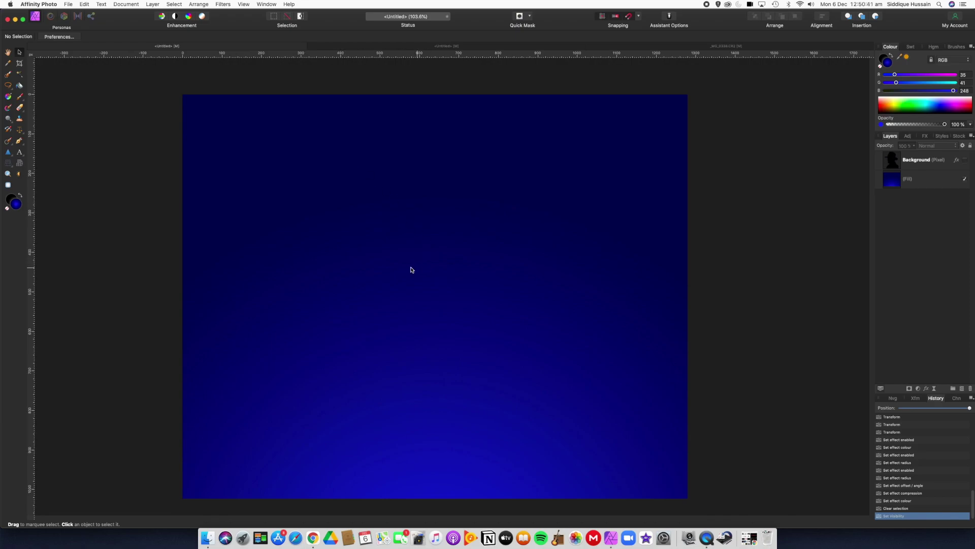
{"action": "left_click", "coordinate": [69, 5]}
Create a new 1280 × 1024 px document from the SXGA web preset at 165 DPI
{"action": "left_click", "coordinate": [75, 13]}
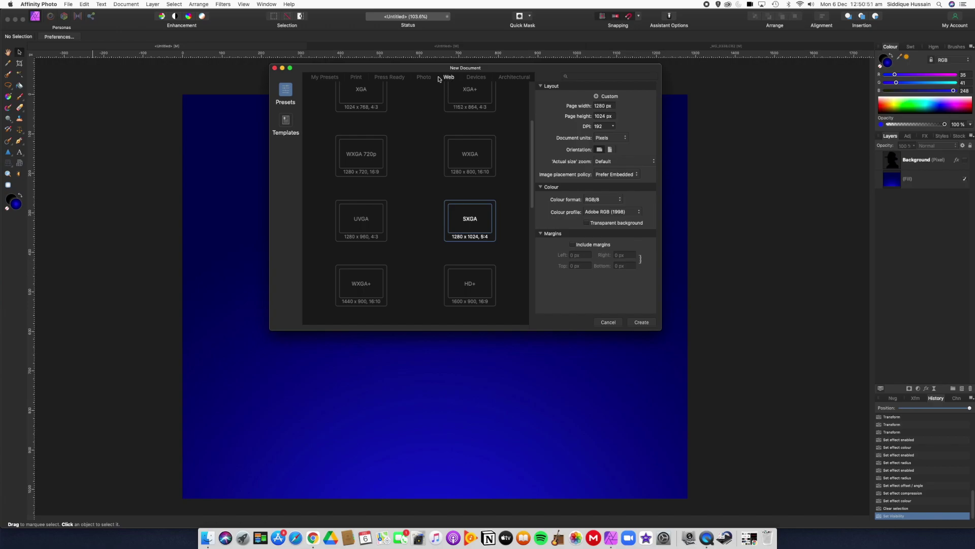
{"action": "left_click", "coordinate": [356, 78]}
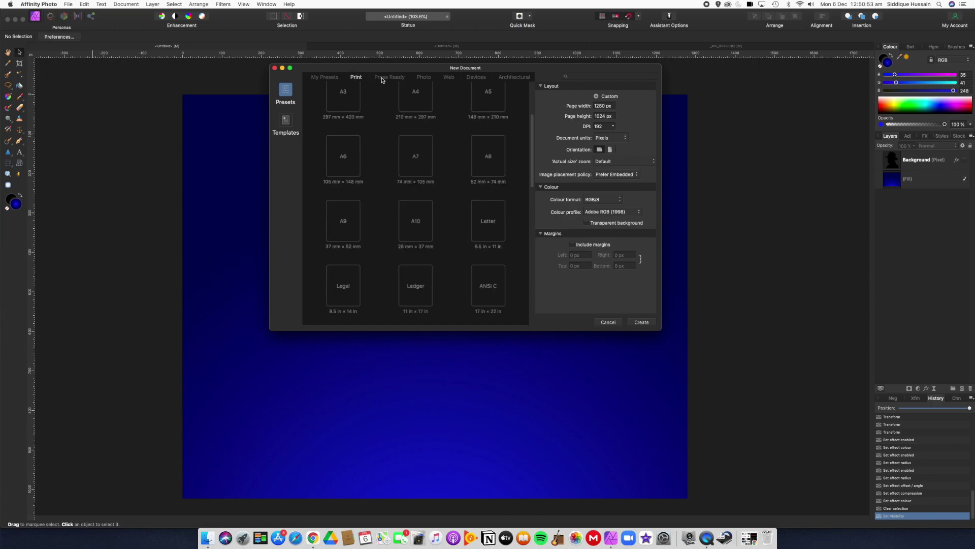
{"action": "left_click", "coordinate": [449, 78]}
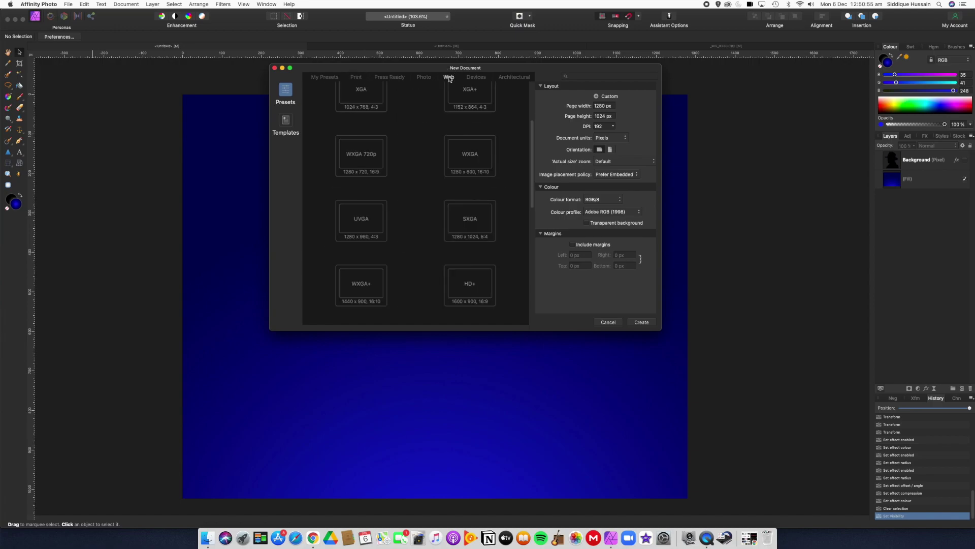
{"action": "left_click", "coordinate": [472, 227]}
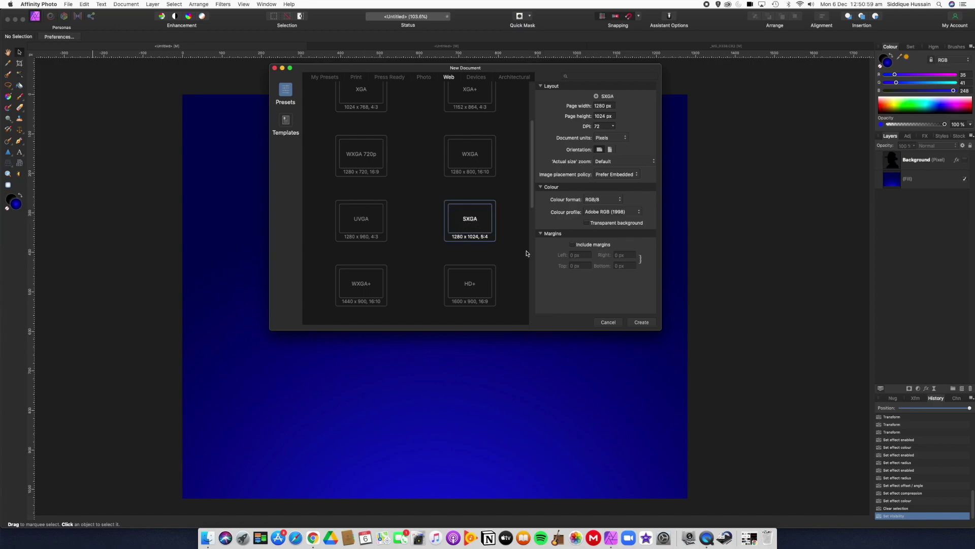
{"action": "left_click", "coordinate": [612, 127]}
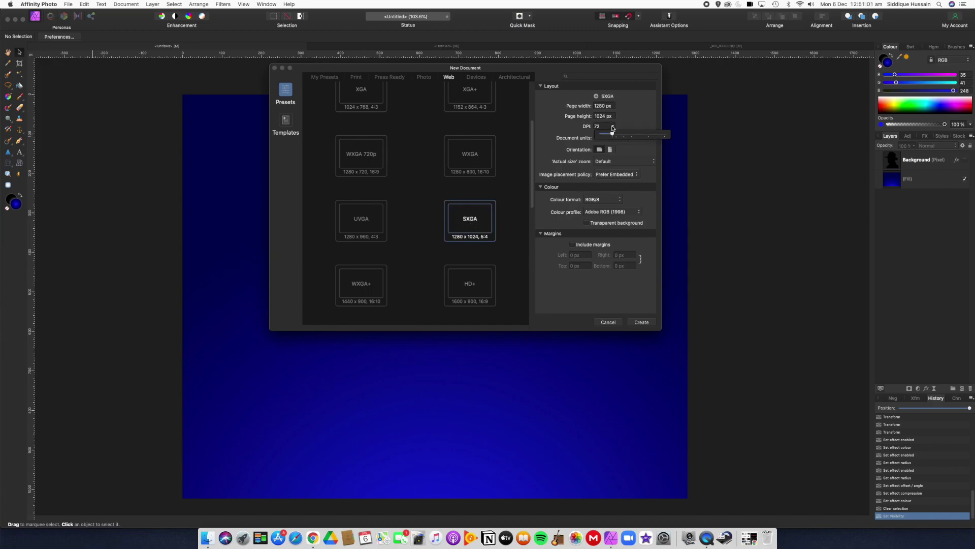
{"action": "left_click_drag", "start_coordinate": [612, 134], "coordinate": [629, 136]}
{"action": "left_click", "coordinate": [641, 323]}
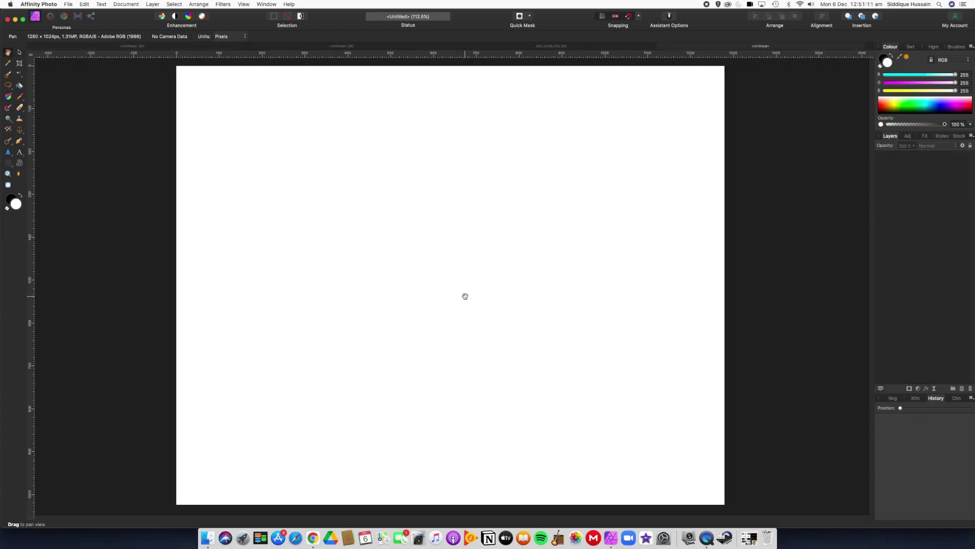
Add a white-to-grey radial fill layer stretched from the page centre past the top-left corner
{"action": "left_click", "coordinate": [152, 5]}
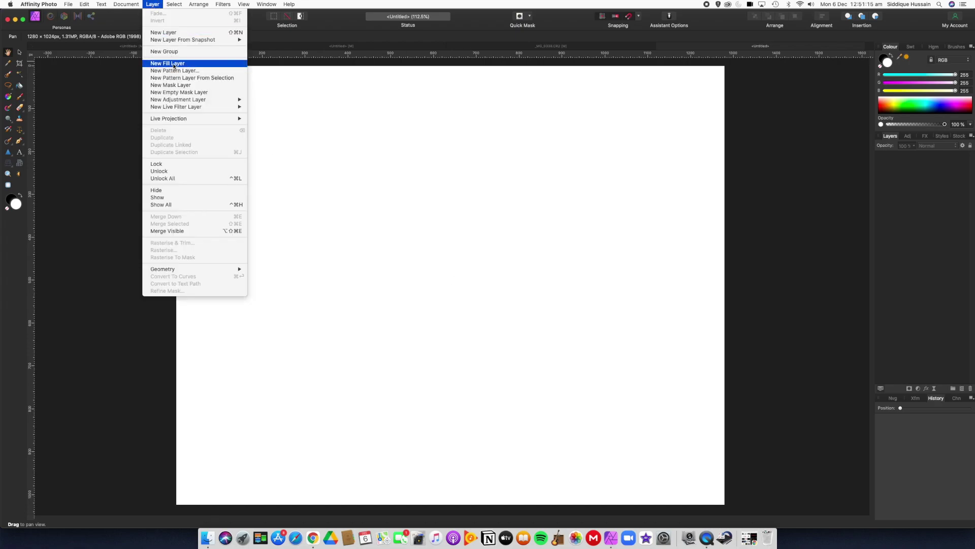
{"action": "left_click", "coordinate": [173, 64]}
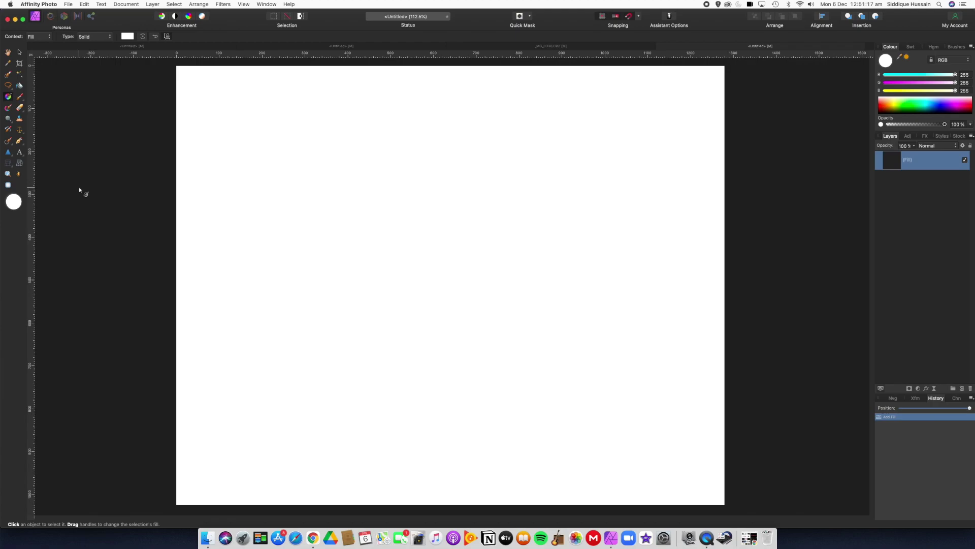
{"action": "left_click", "coordinate": [110, 39]}
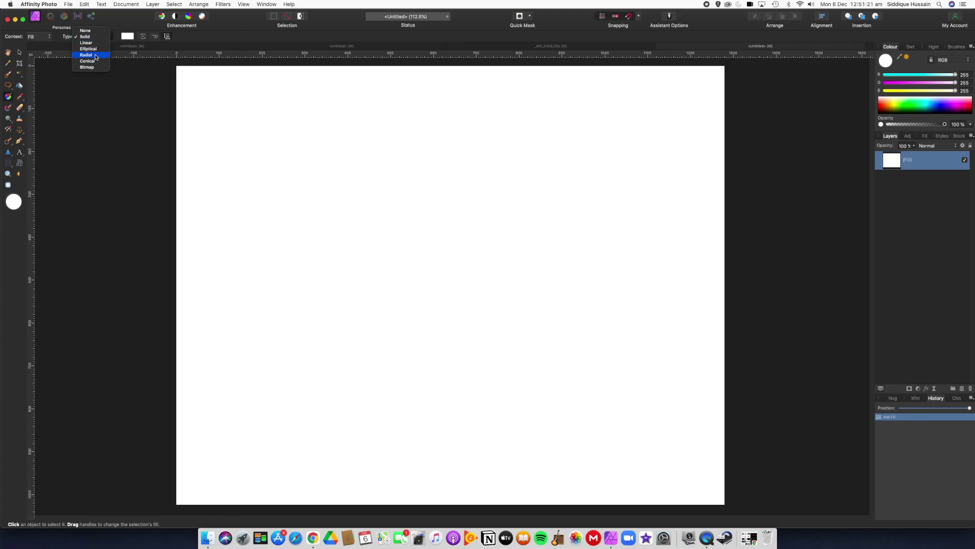
{"action": "left_click", "coordinate": [95, 56]}
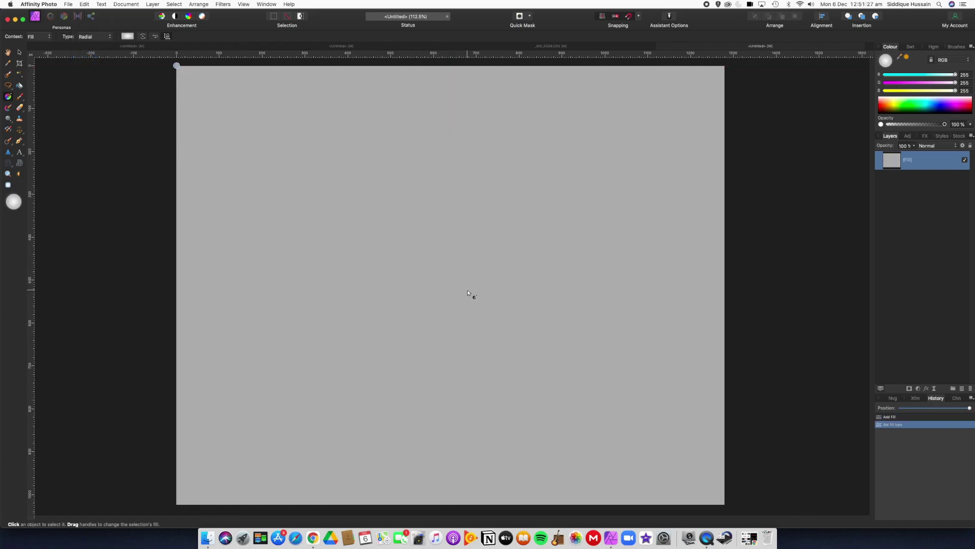
{"action": "left_click_drag", "start_coordinate": [450, 285], "coordinate": [172, 62]}
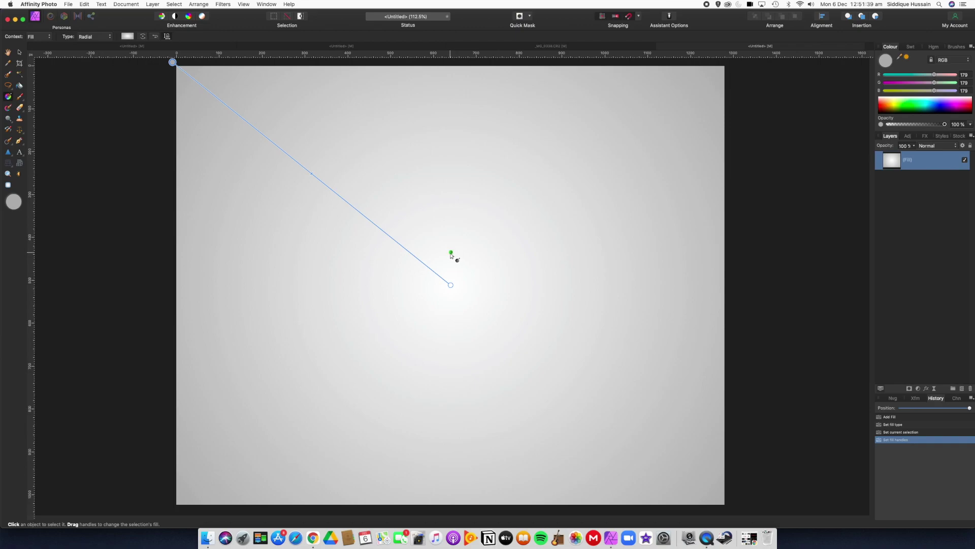
{"action": "scroll", "coordinate": [452, 259], "scroll_direction": "down", "scroll_amount": 2}
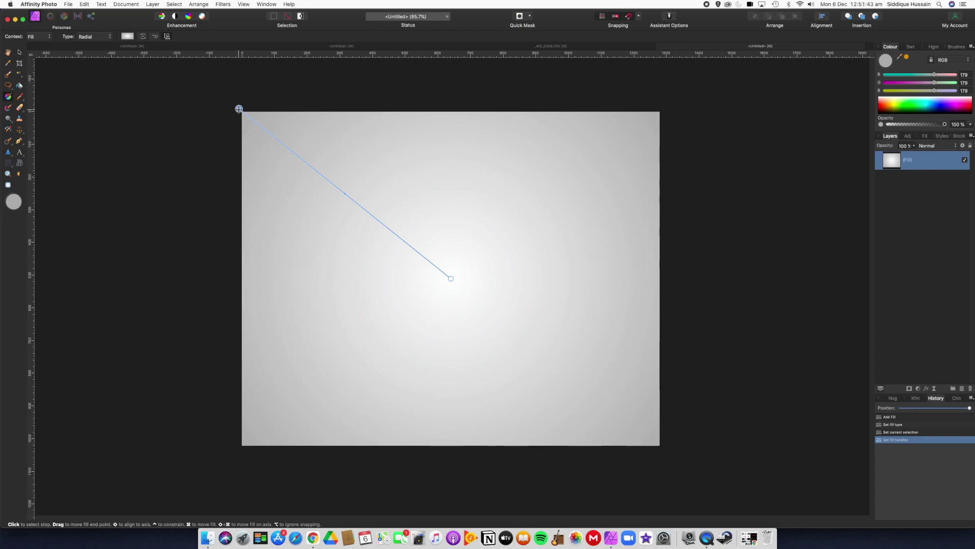
{"action": "left_click_drag", "start_coordinate": [239, 109], "coordinate": [213, 93]}
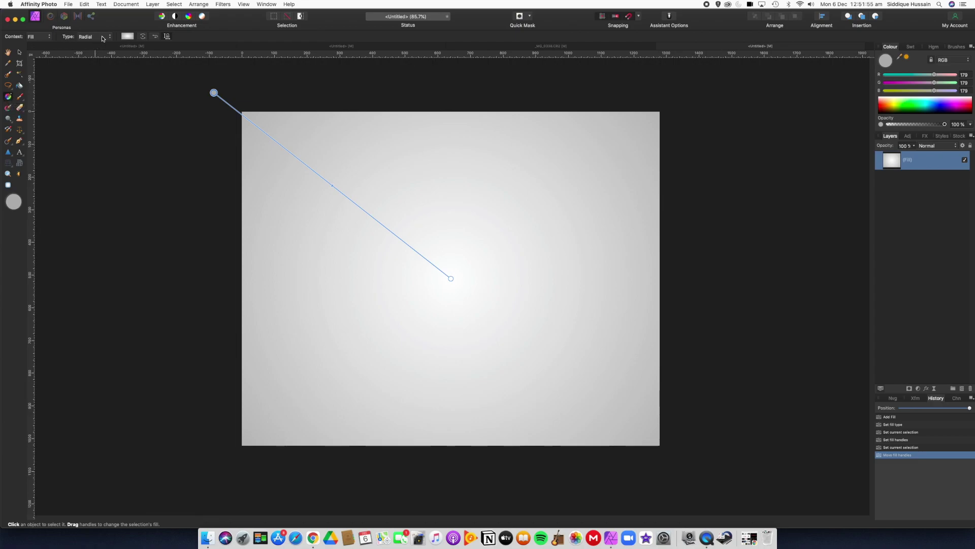
{"action": "left_click", "coordinate": [128, 36]}
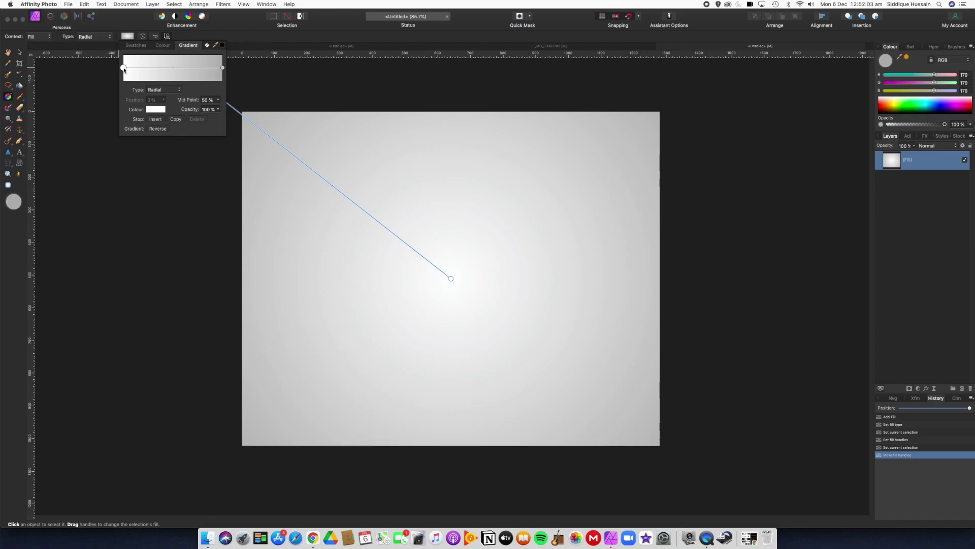
Recolour the radial gradient with a dark greyish-green centre stop and a paler green outer stop
{"action": "left_click", "coordinate": [159, 111]}
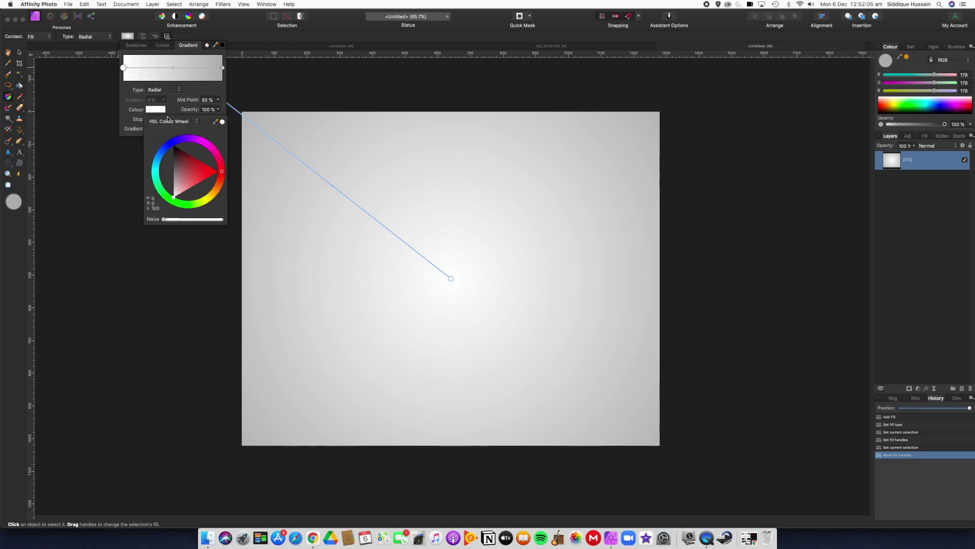
{"action": "mouse_move", "coordinate": [223, 174]}
{"action": "left_mouse_down"}
{"action": "mouse_move", "coordinate": [216, 188]}
{"action": "mouse_move", "coordinate": [170, 200]}
{"action": "left_mouse_up"}
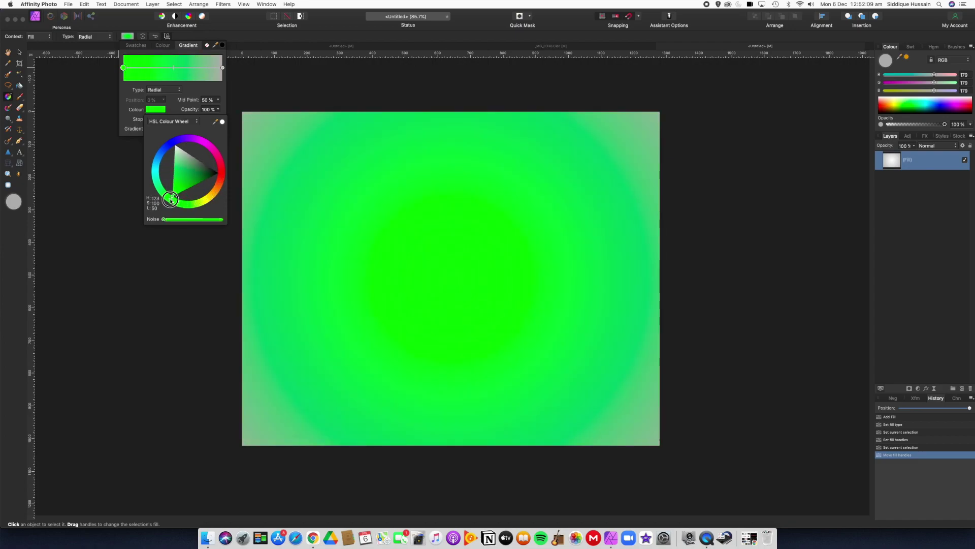
{"action": "left_click", "coordinate": [209, 176]}
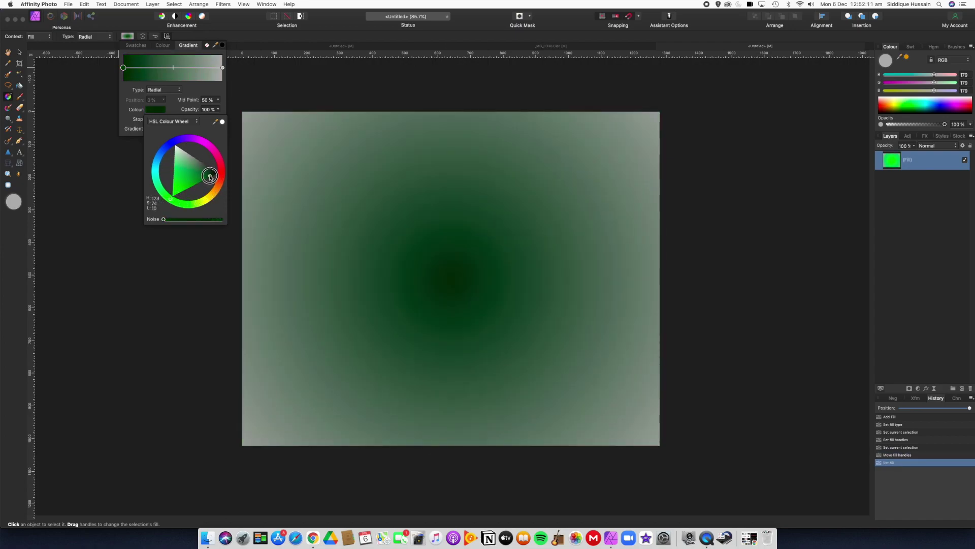
{"action": "left_click_drag", "start_coordinate": [210, 176], "coordinate": [205, 172]}
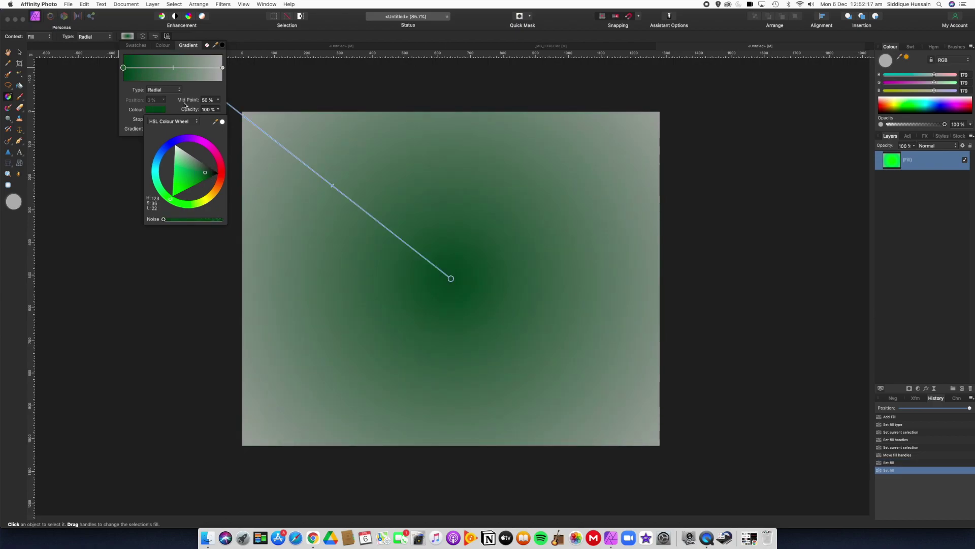
{"action": "left_click", "coordinate": [222, 68]}
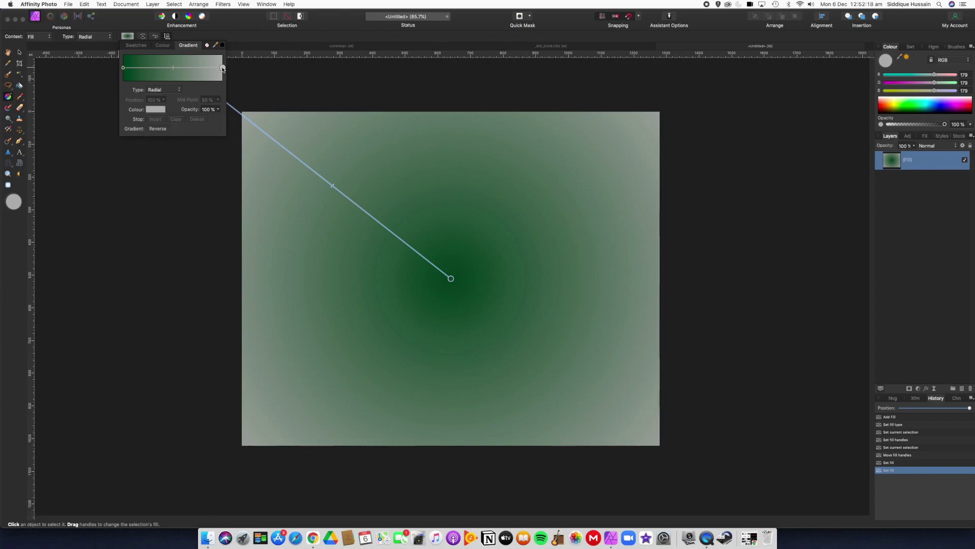
{"action": "left_click", "coordinate": [155, 110]}
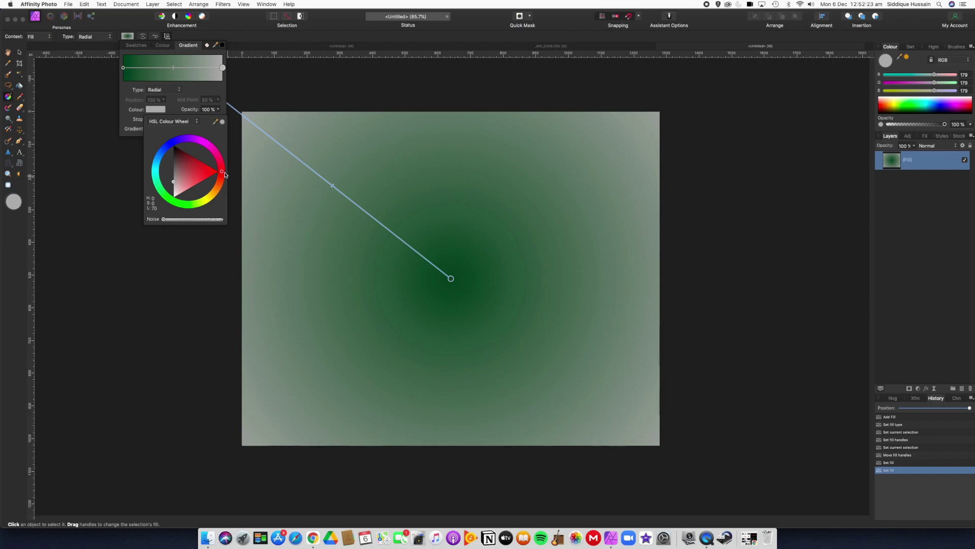
{"action": "left_click_drag", "start_coordinate": [222, 171], "coordinate": [176, 202]}
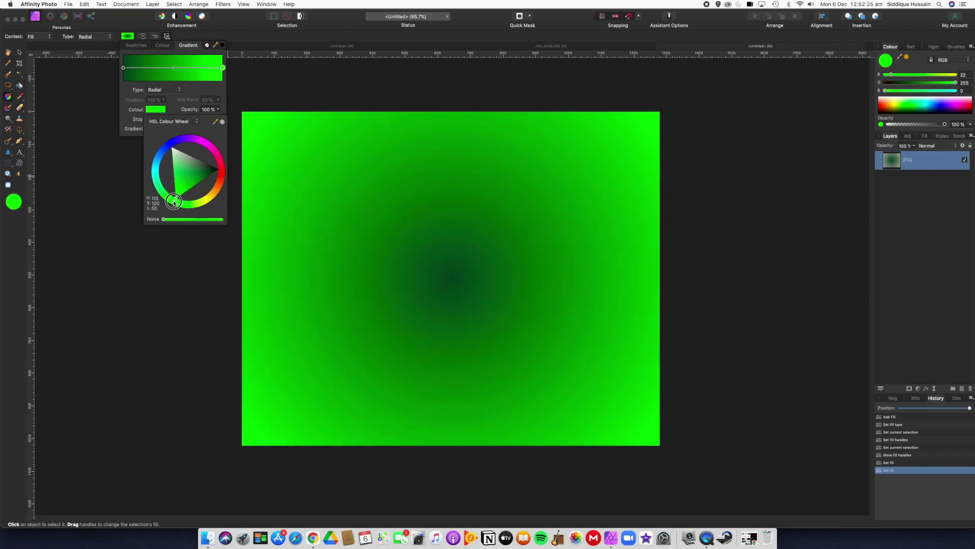
{"action": "left_click_drag", "start_coordinate": [174, 202], "coordinate": [174, 174]}
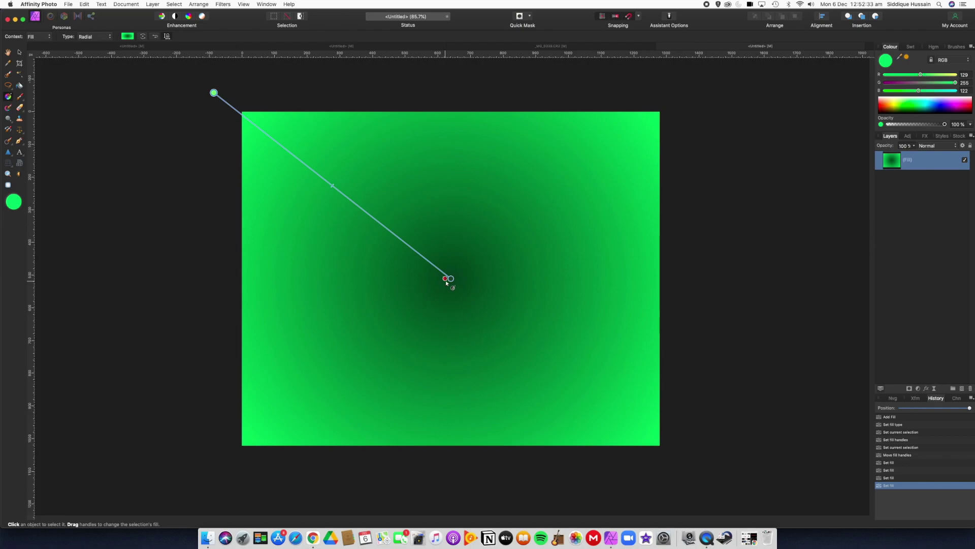
Move the green radial gradient's centre back to the middle of the canvas
{"action": "left_click_drag", "start_coordinate": [451, 279], "coordinate": [571, 365]}
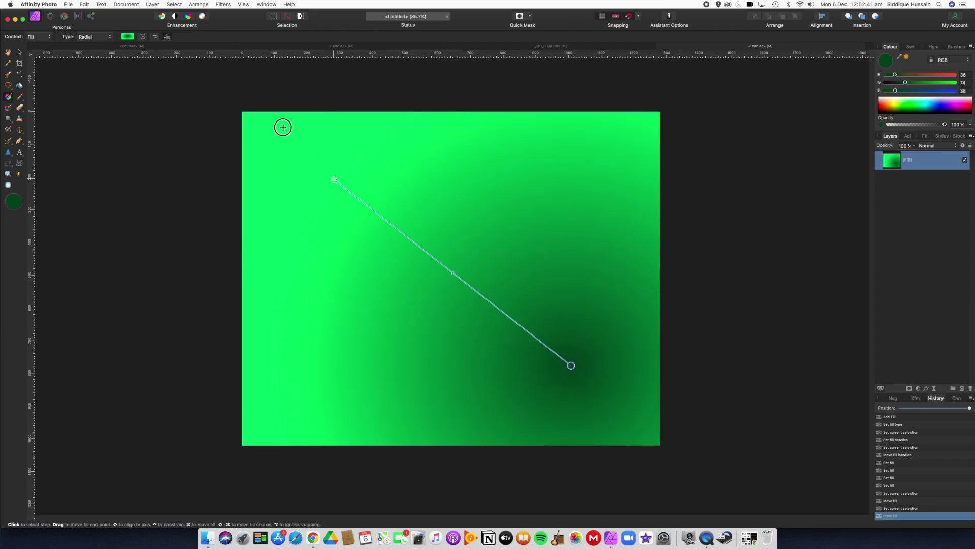
{"action": "left_click_drag", "start_coordinate": [334, 179], "coordinate": [230, 104]}
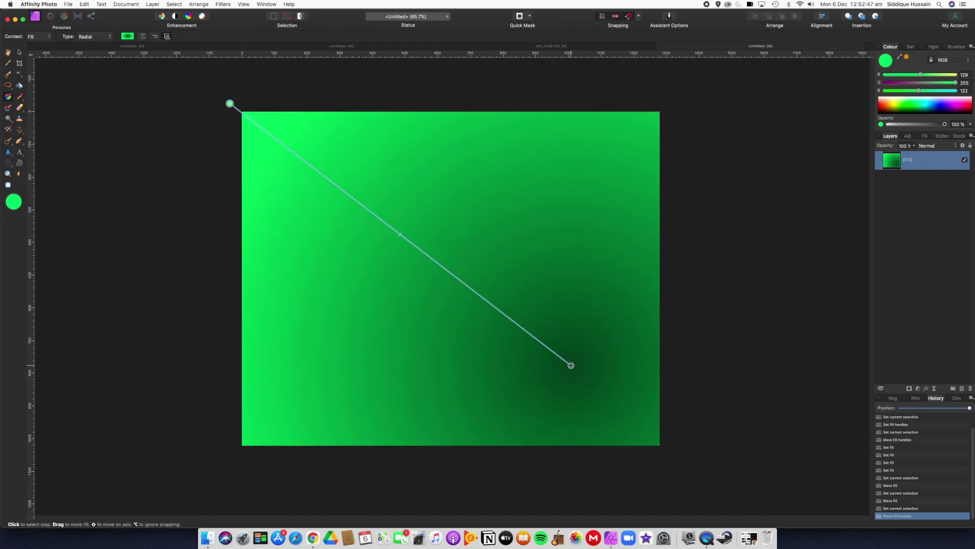
{"action": "left_click_drag", "start_coordinate": [571, 365], "coordinate": [453, 277]}
{"action": "scroll", "coordinate": [311, 213], "scroll_direction": "down", "scroll_amount": 3}
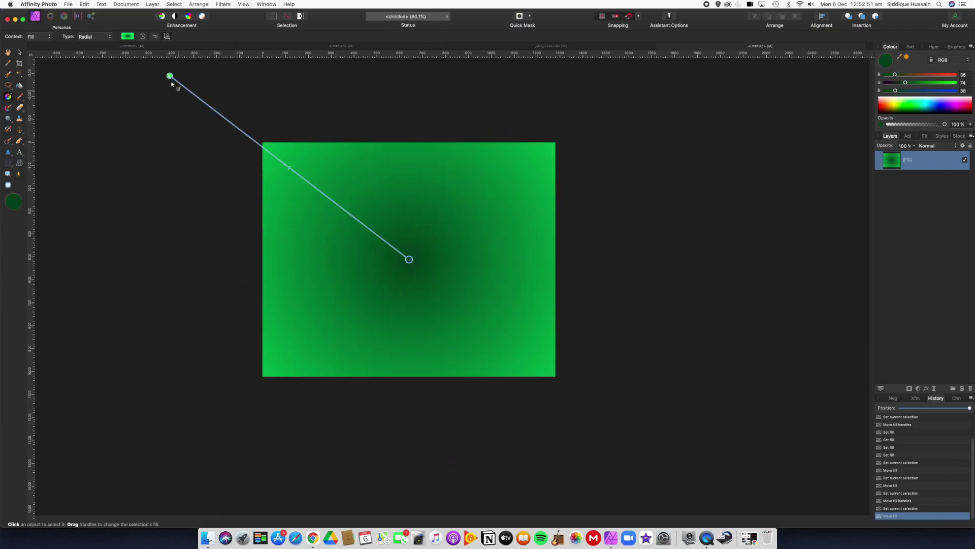
Shorten the gradient's reach and shift its midpoint so only the corners stay bright green
{"action": "left_click_drag", "start_coordinate": [169, 77], "coordinate": [233, 118]}
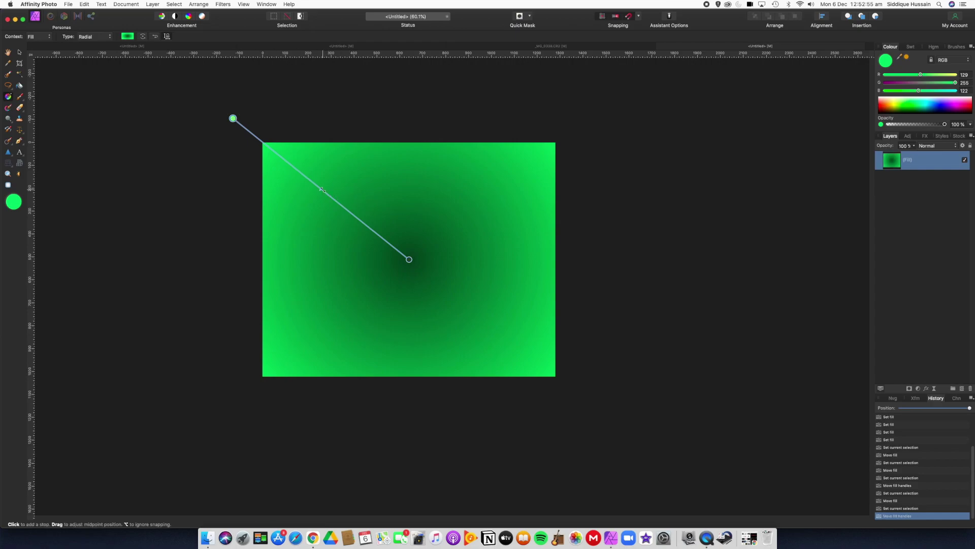
{"action": "left_click_drag", "start_coordinate": [322, 190], "coordinate": [297, 174]}
{"action": "left_click", "coordinate": [326, 193]}
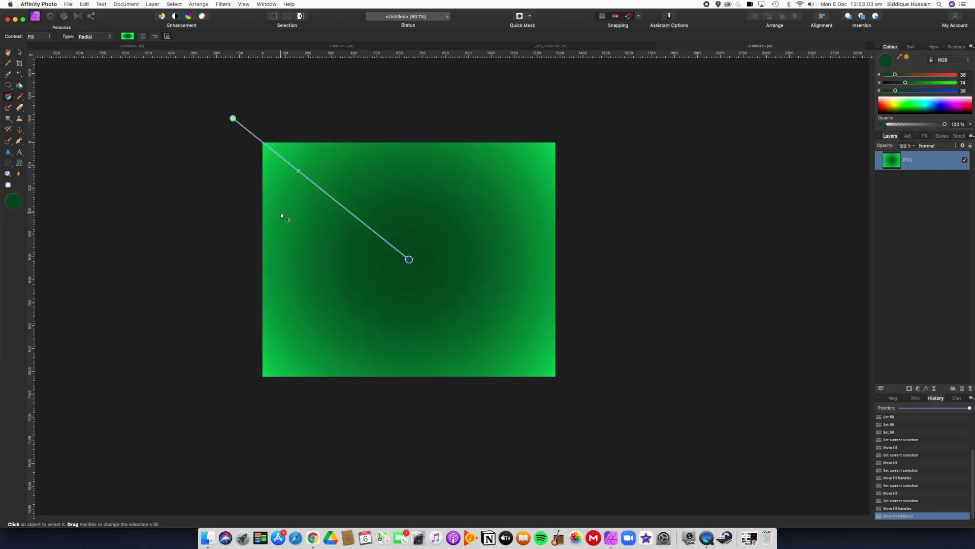
{"action": "left_click", "coordinate": [310, 110]}
{"action": "scroll", "coordinate": [236, 226], "scroll_direction": "up", "scroll_amount": 5}
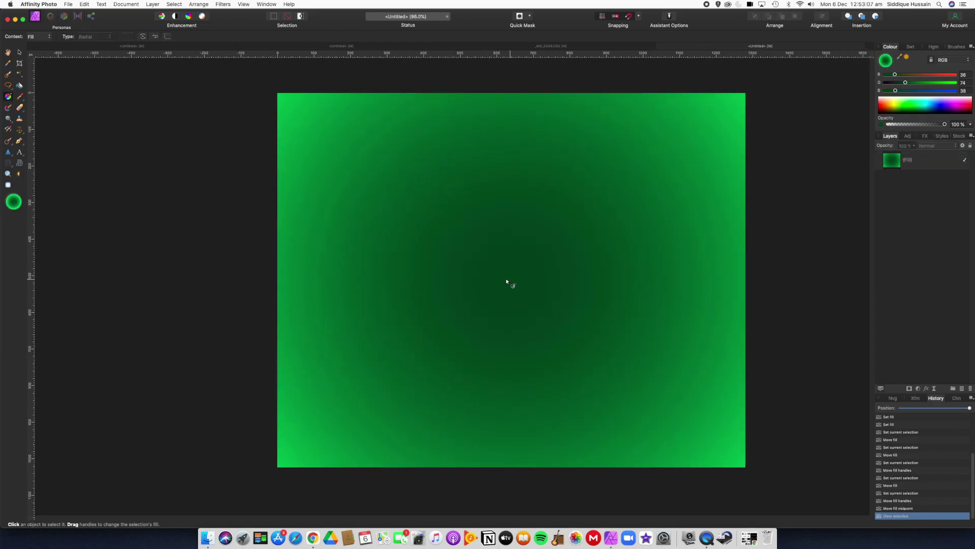
{"action": "left_click", "coordinate": [179, 48]}
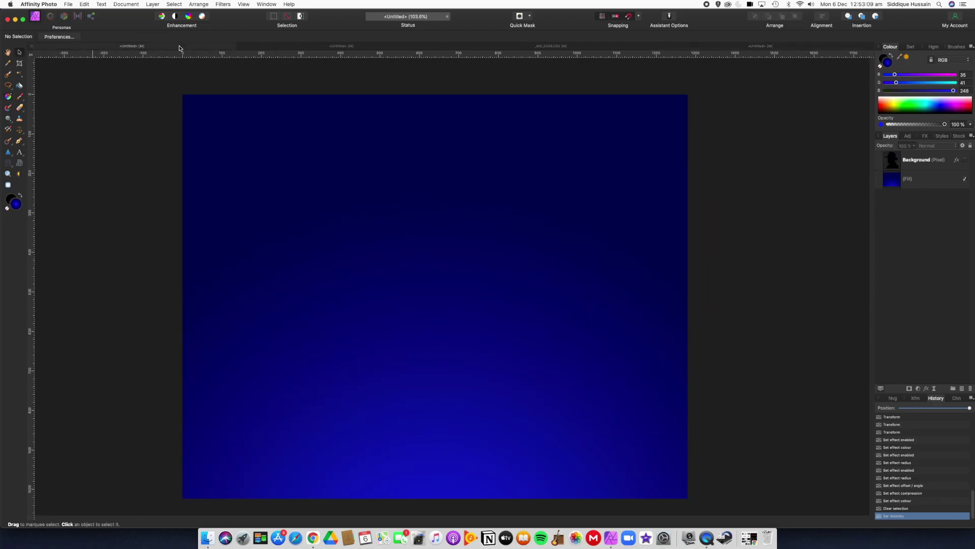
{"action": "left_click", "coordinate": [304, 49]}
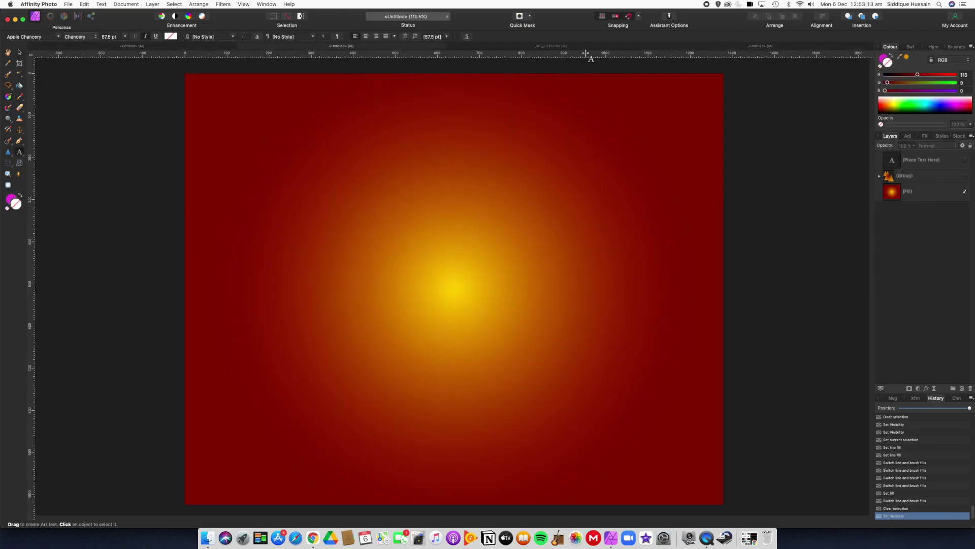
{"action": "key", "text": "g"}
{"action": "left_click", "coordinate": [773, 46]}
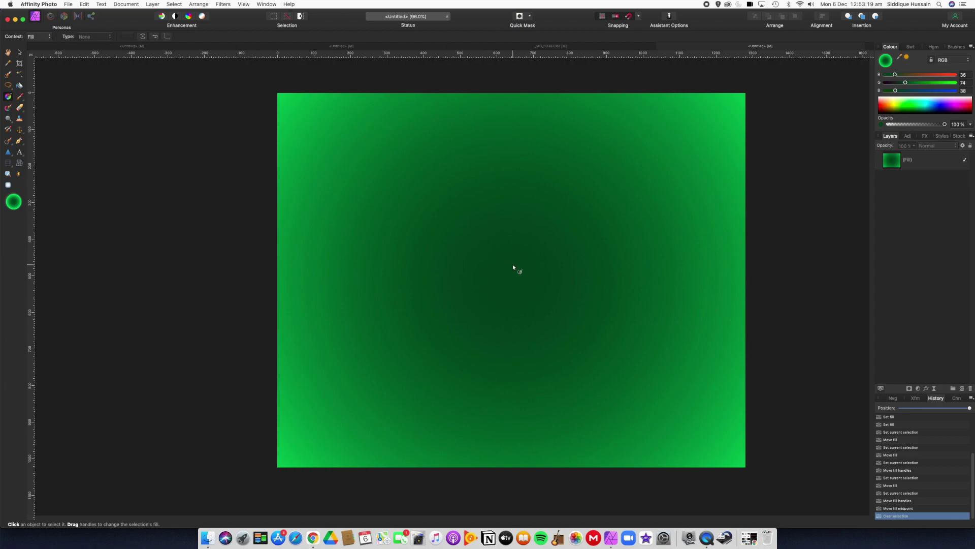
Reposition the Fill layer's gradient to radiate from the bottom centre, brightening toward the top corners
{"action": "left_click", "coordinate": [918, 164]}
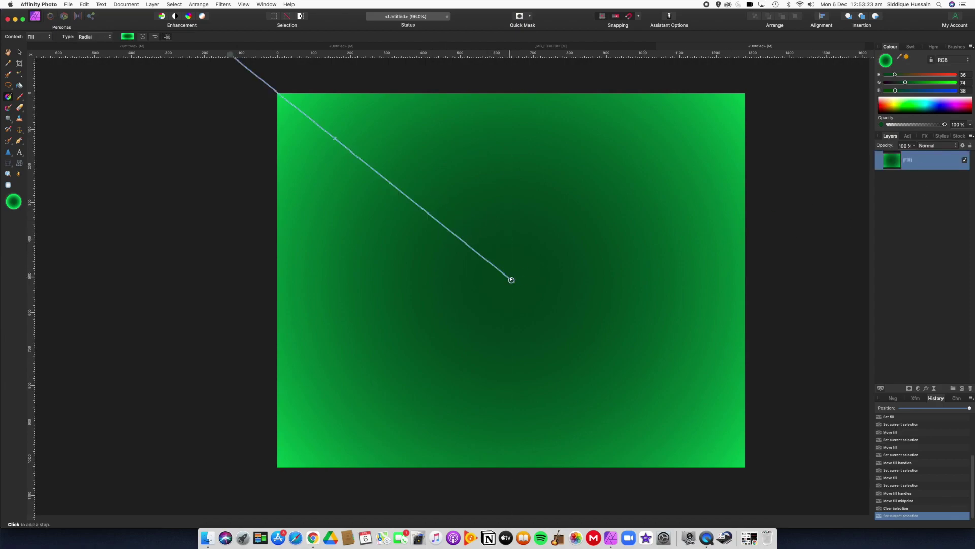
{"action": "scroll", "coordinate": [301, 133], "scroll_direction": "down", "scroll_amount": 2}
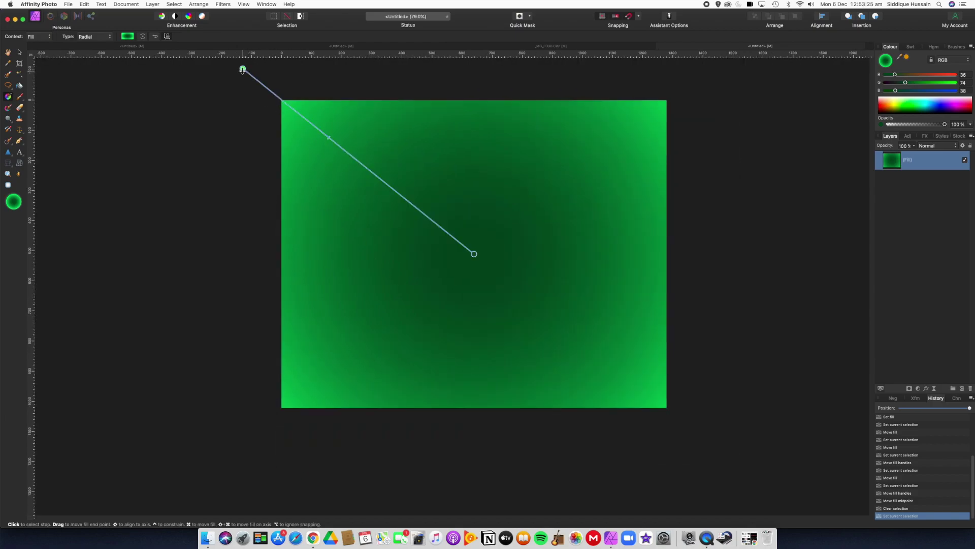
{"action": "left_click_drag", "start_coordinate": [243, 68], "coordinate": [474, 442]}
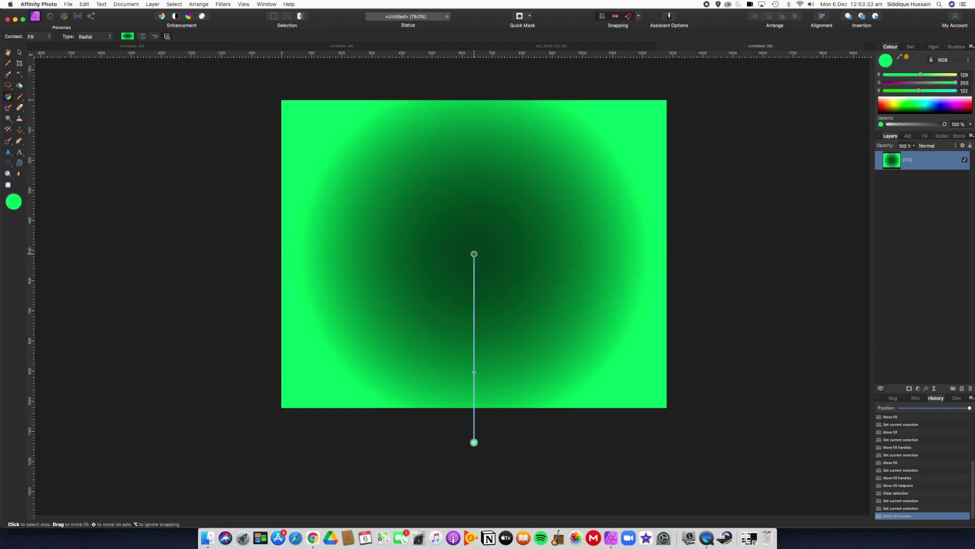
{"action": "left_click_drag", "start_coordinate": [474, 254], "coordinate": [481, 219]}
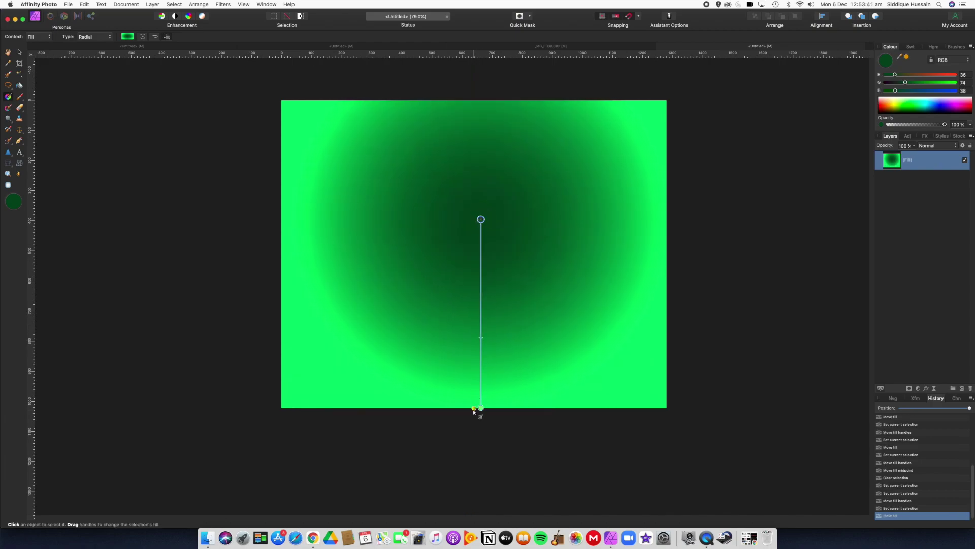
{"action": "left_click_drag", "start_coordinate": [481, 408], "coordinate": [481, 143]}
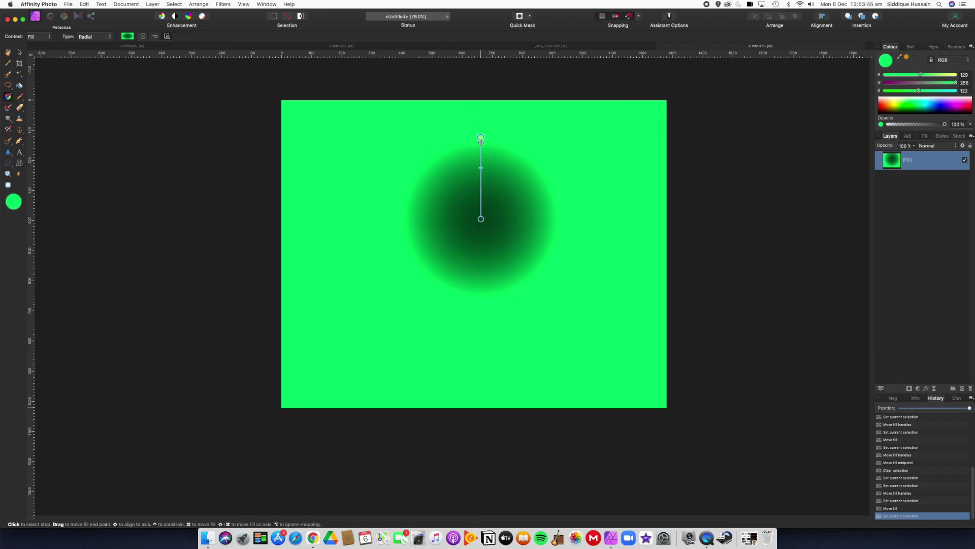
{"action": "left_click_drag", "start_coordinate": [481, 219], "coordinate": [481, 350]}
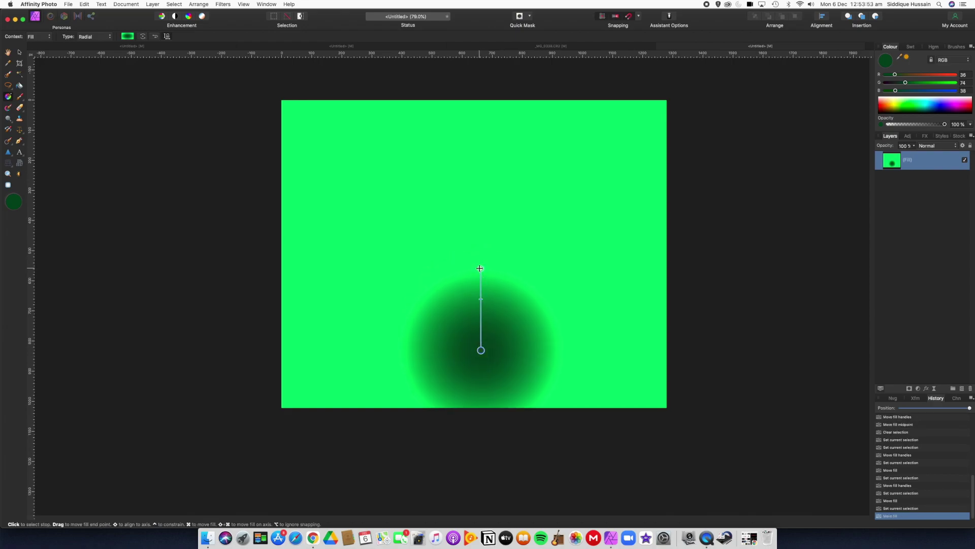
{"action": "left_click_drag", "start_coordinate": [479, 268], "coordinate": [480, 122]}
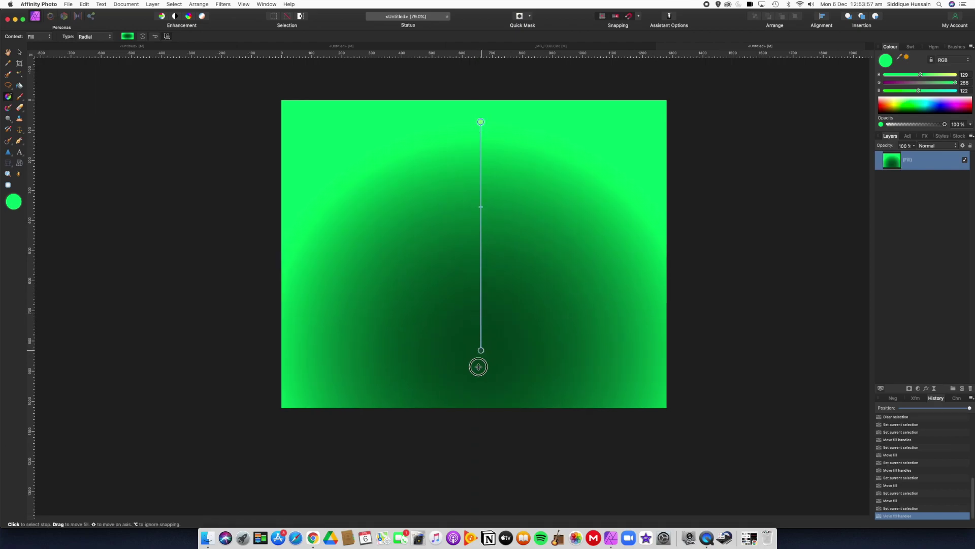
{"action": "left_click_drag", "start_coordinate": [479, 366], "coordinate": [473, 400]}
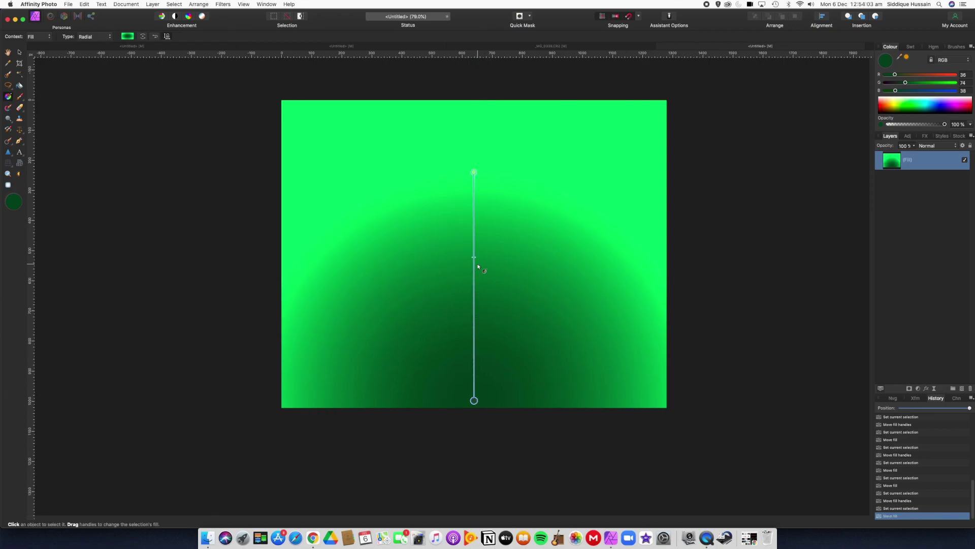
{"action": "mouse_move", "coordinate": [474, 273]}
{"action": "left_mouse_down"}
{"action": "mouse_move", "coordinate": [474, 288]}
{"action": "mouse_move", "coordinate": [472, 242]}
{"action": "mouse_move", "coordinate": [472, 269]}
{"action": "left_mouse_up"}
{"action": "left_click_drag", "start_coordinate": [472, 173], "coordinate": [474, 89]}
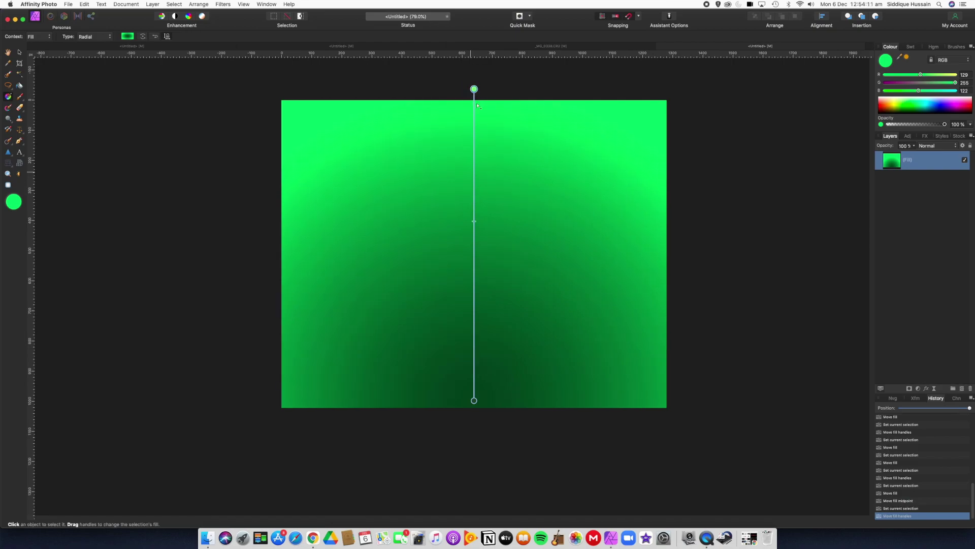
{"action": "left_click", "coordinate": [690, 209]}
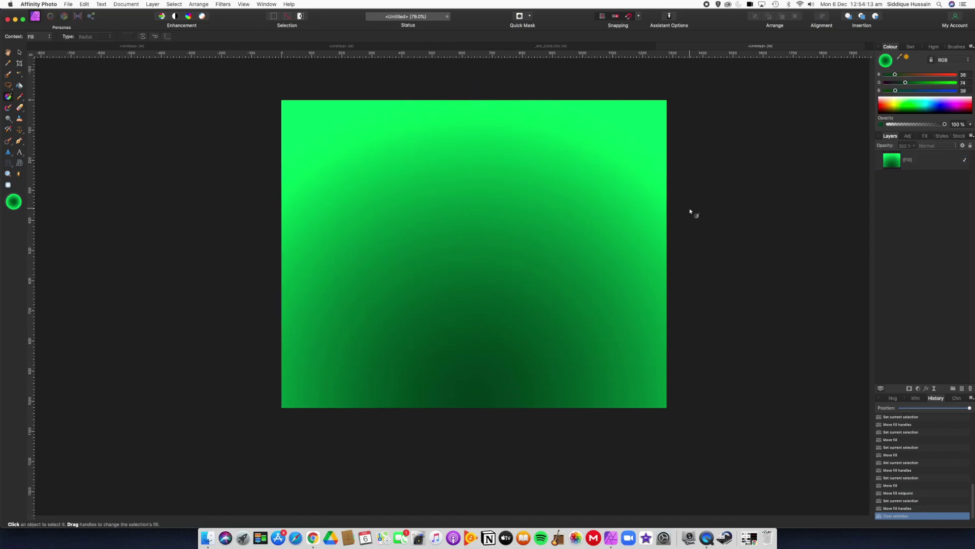
Browse the File and Layer menus without choosing any command
{"action": "left_click", "coordinate": [67, 4]}
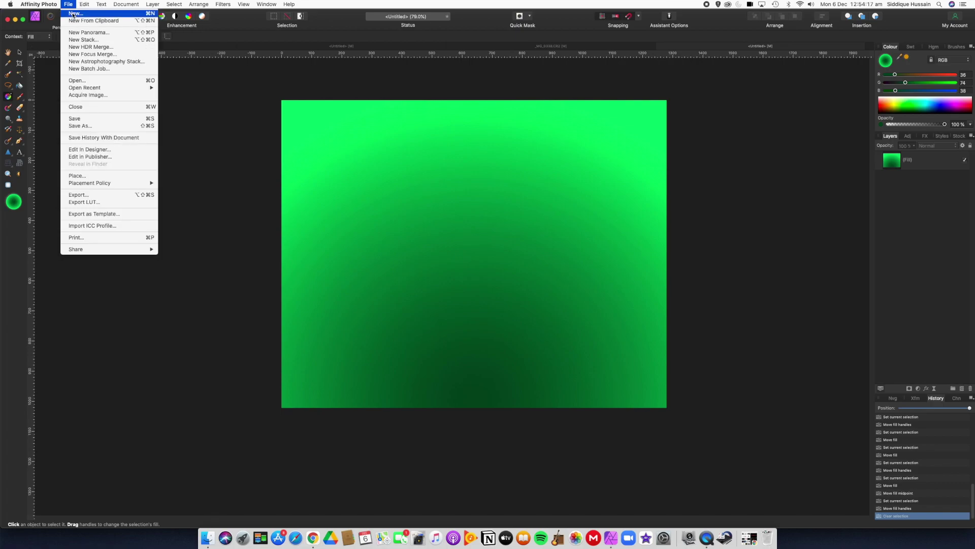
{"action": "left_click", "coordinate": [308, 6]}
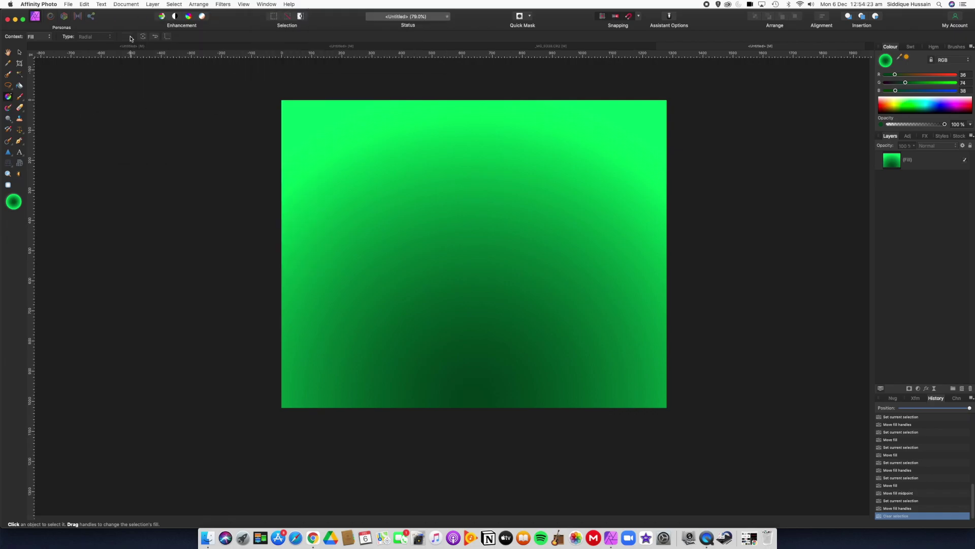
{"action": "left_click", "coordinate": [153, 5]}
{"action": "left_click", "coordinate": [153, 8]}
{"action": "left_click", "coordinate": [154, 6]}
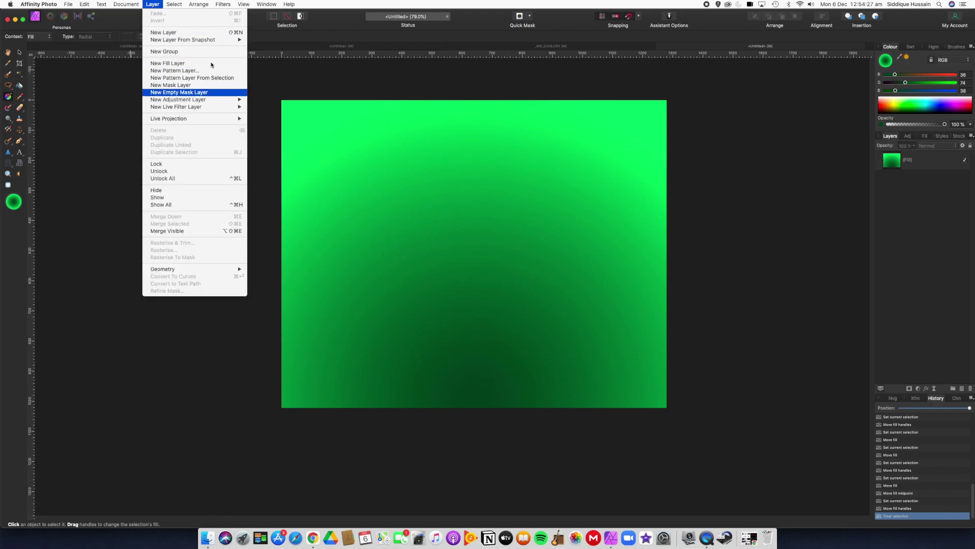
{"action": "left_click", "coordinate": [348, 5]}
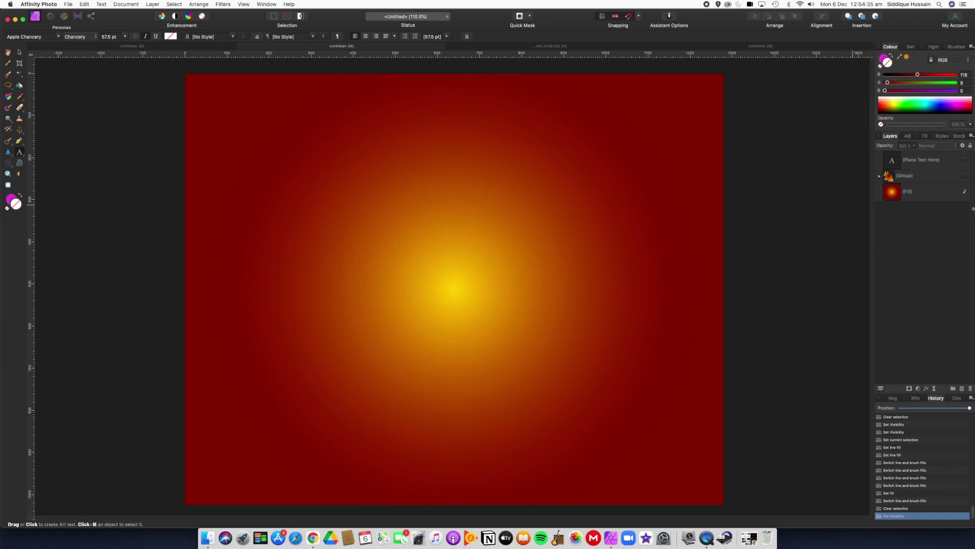
Leave the Place Text Here layer hidden and make the Group of orange gradient triangles visible
{"action": "left_click", "coordinate": [965, 160]}
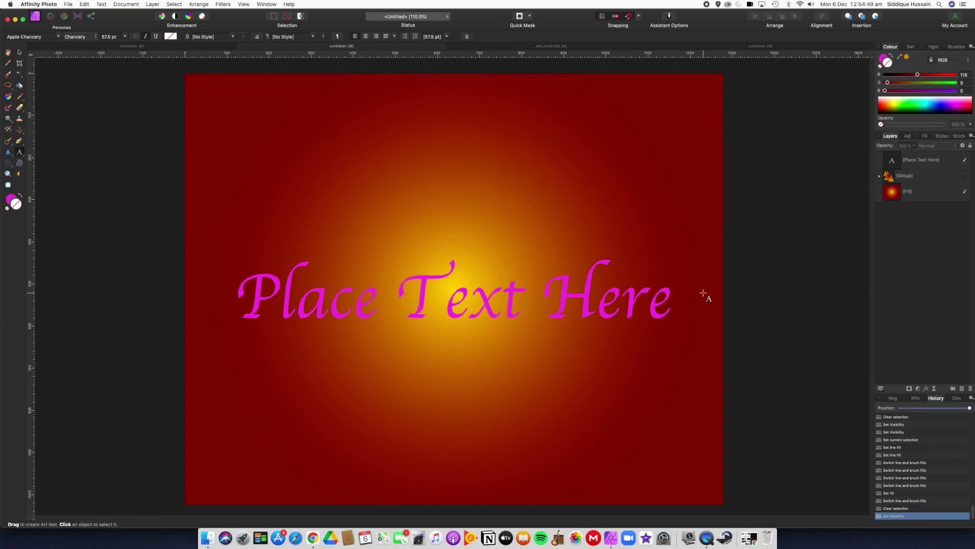
{"action": "left_click", "coordinate": [964, 160]}
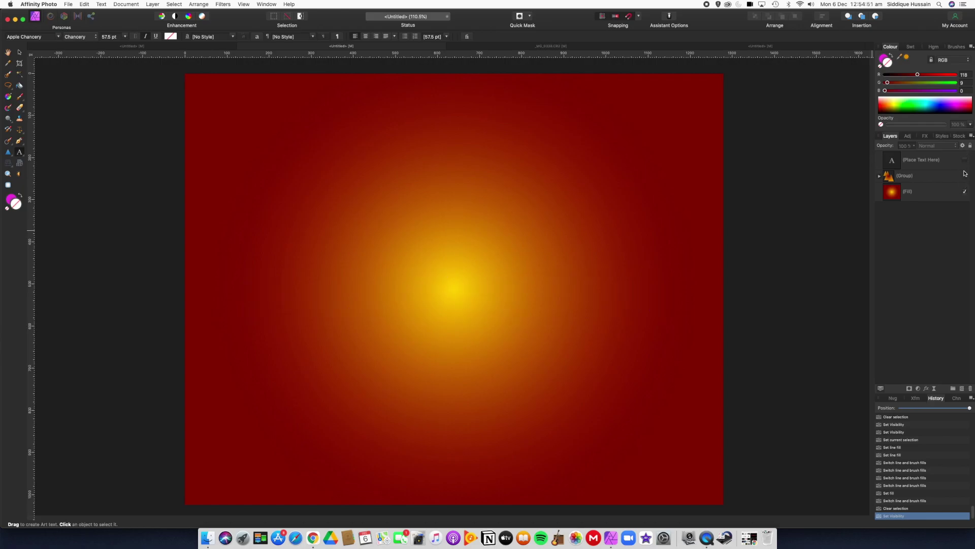
{"action": "left_click", "coordinate": [964, 176]}
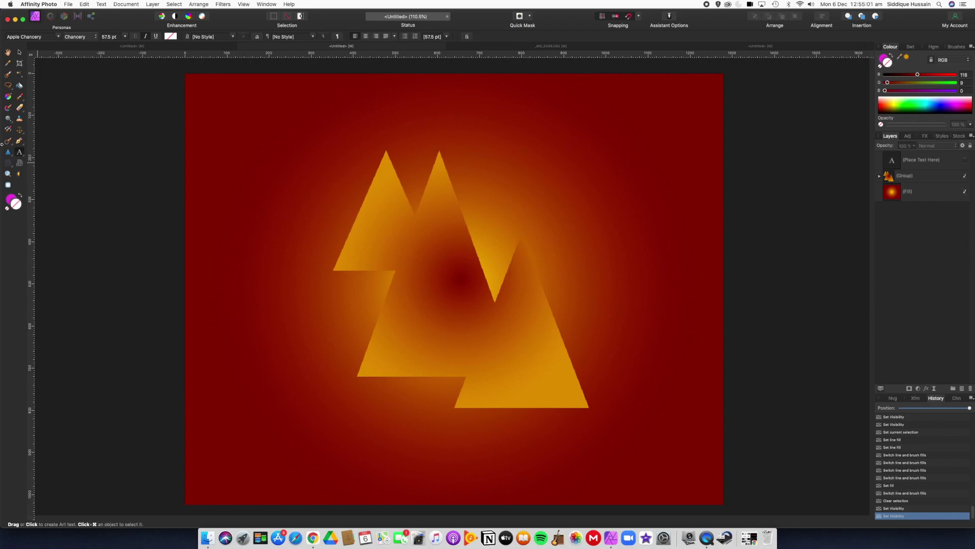
Look through the shape tools and the open documents, ending on the blue gradient document
{"action": "left_click", "coordinate": [12, 156]}
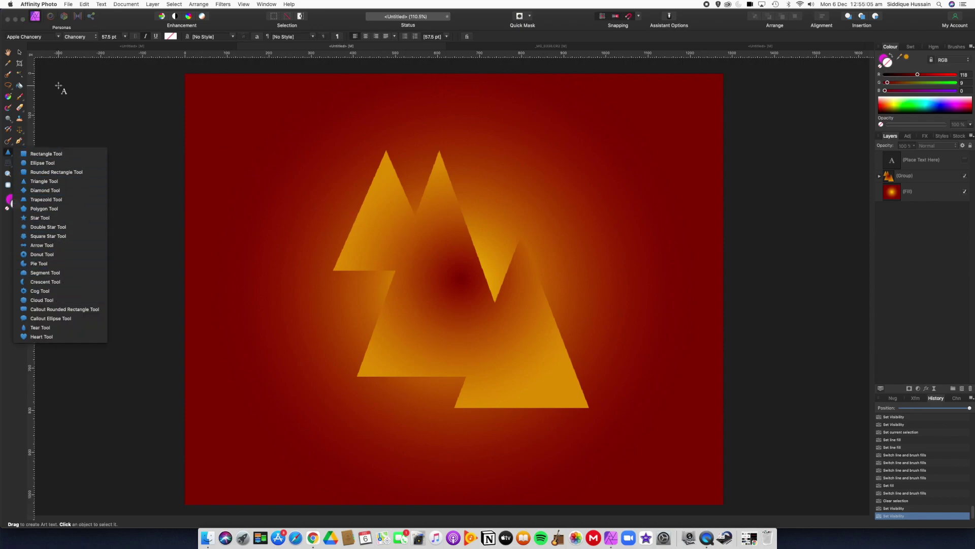
{"action": "left_click", "coordinate": [124, 24]}
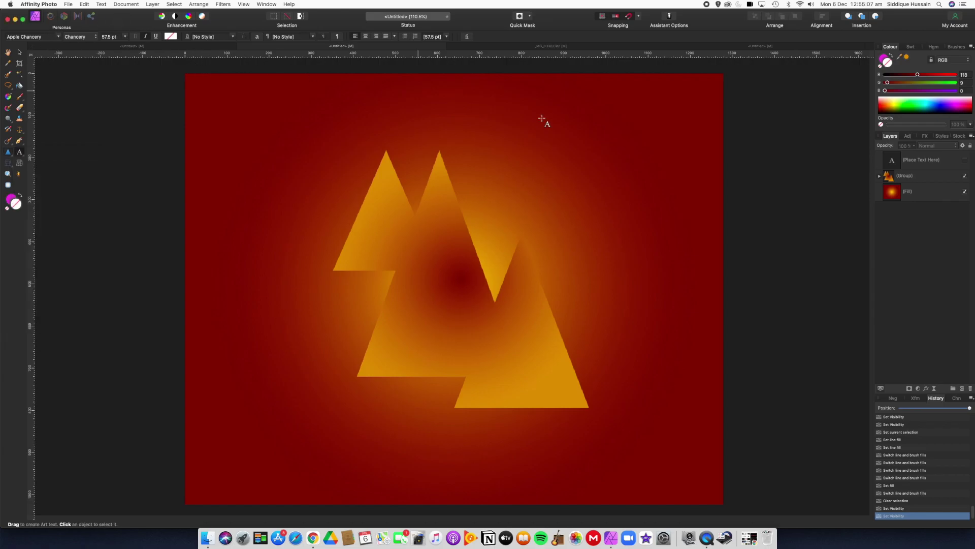
{"action": "left_click", "coordinate": [640, 47]}
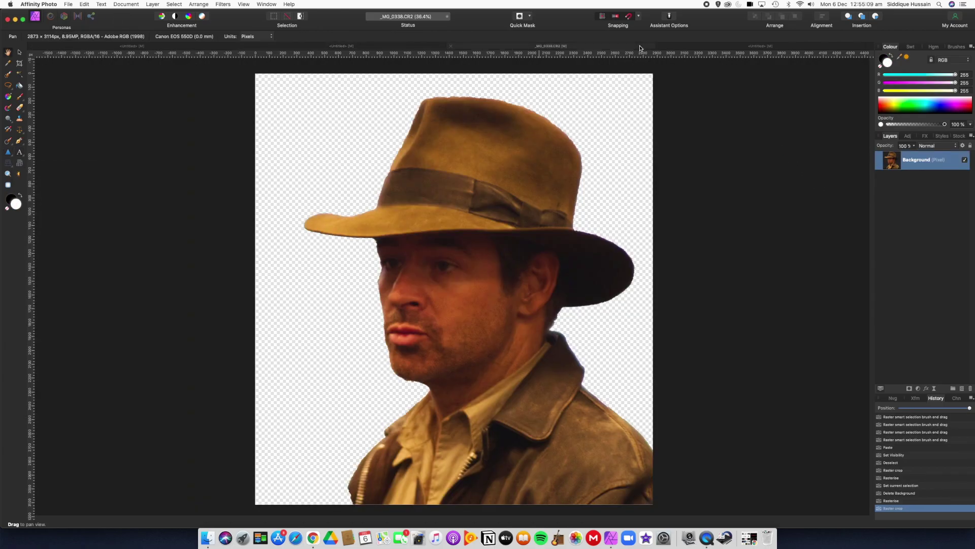
{"action": "left_click", "coordinate": [395, 47]}
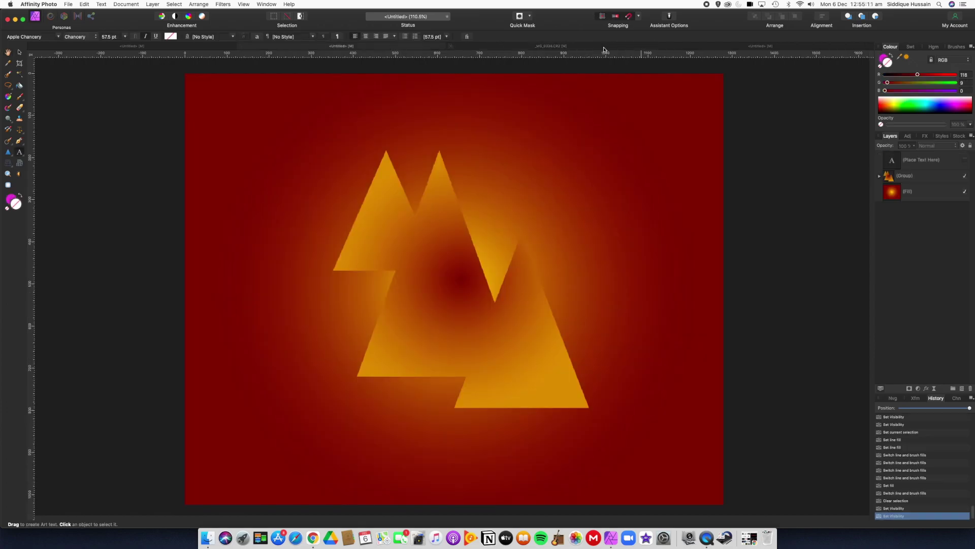
{"action": "left_click", "coordinate": [756, 46]}
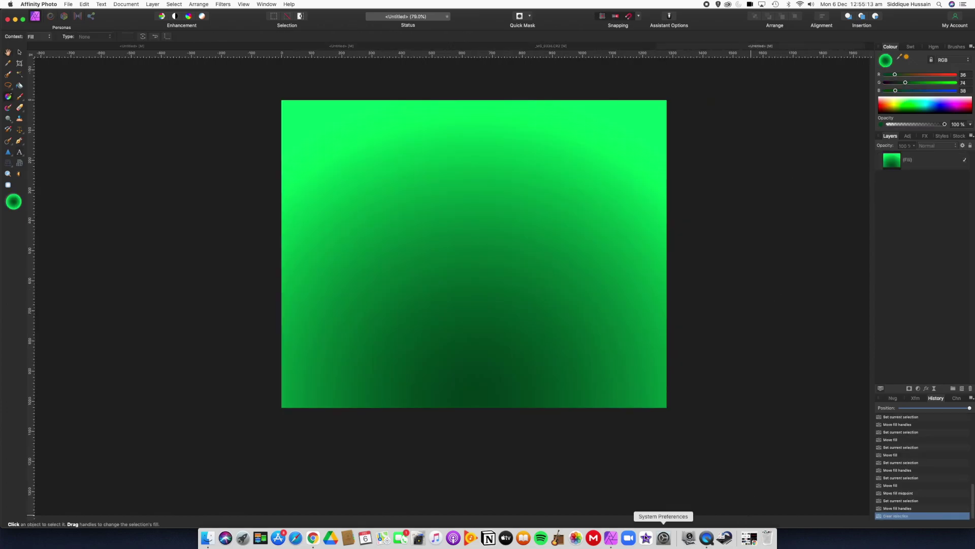
{"action": "left_click", "coordinate": [139, 46]}
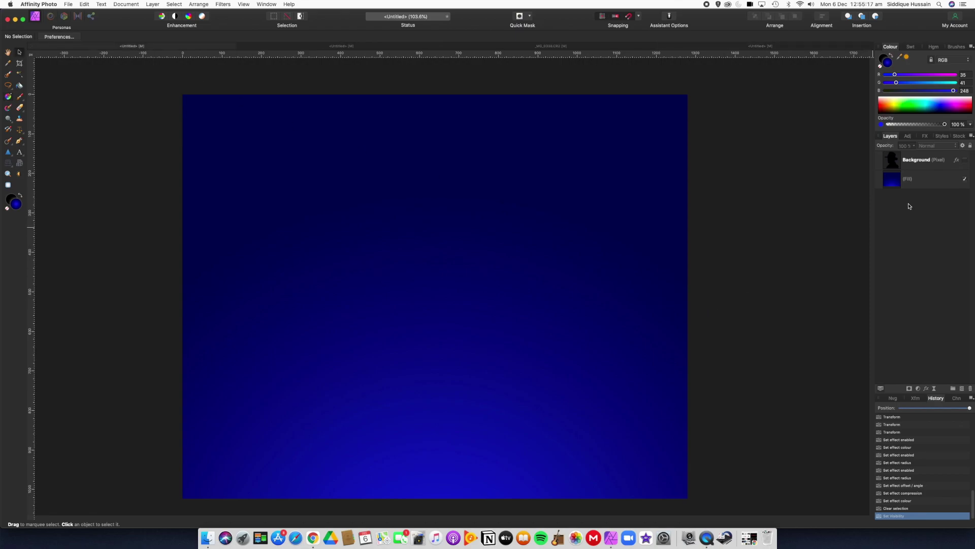
Make the black hat silhouette layer visible, then cycle through the other documents back to it
{"action": "left_click", "coordinate": [965, 160]}
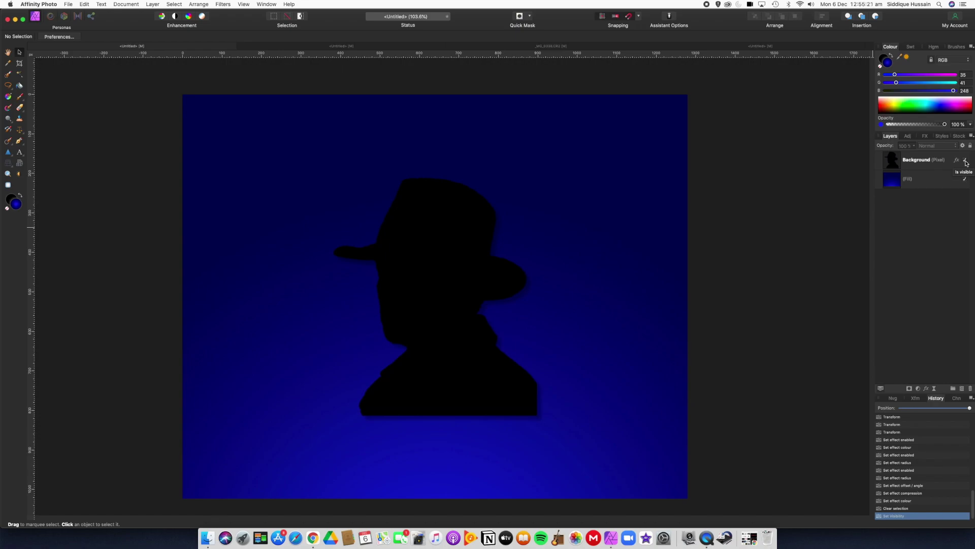
{"action": "left_click", "coordinate": [736, 48]}
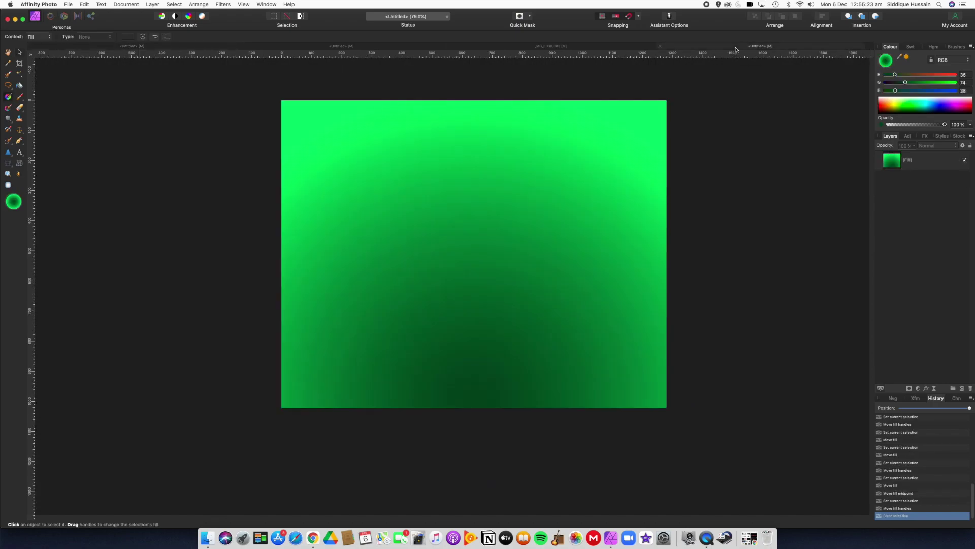
{"action": "left_click", "coordinate": [607, 48]}
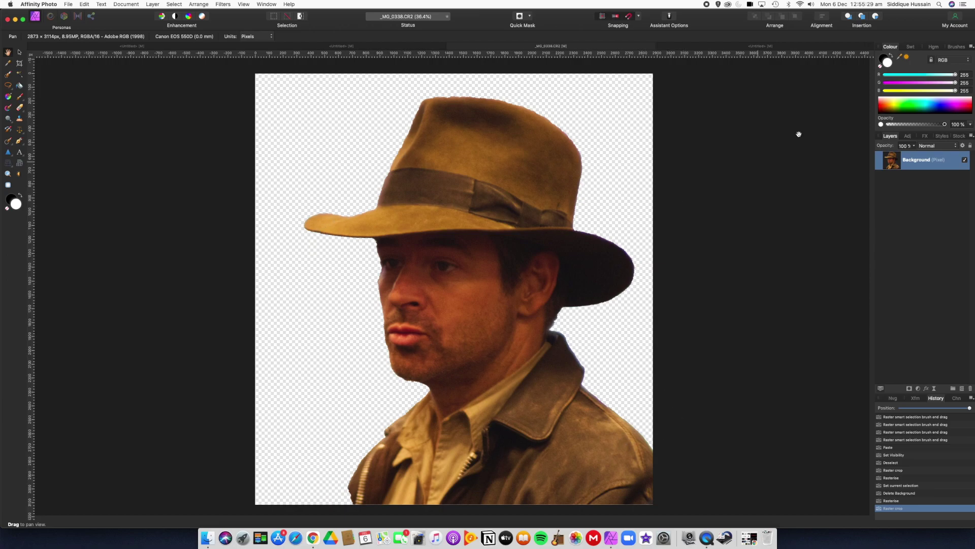
{"action": "left_click", "coordinate": [717, 47]}
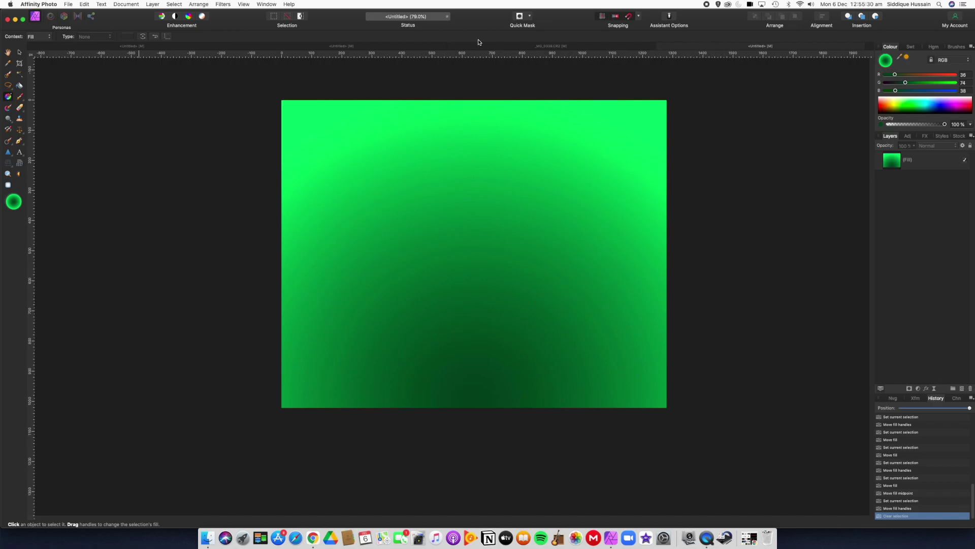
{"action": "left_click", "coordinate": [462, 47]}
{"action": "left_click", "coordinate": [366, 48]}
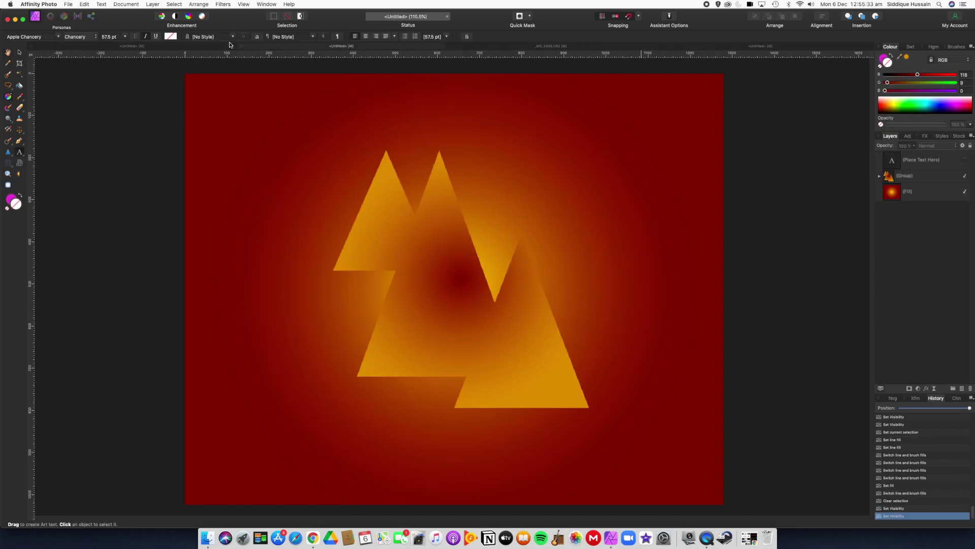
{"action": "left_click", "coordinate": [188, 48]}
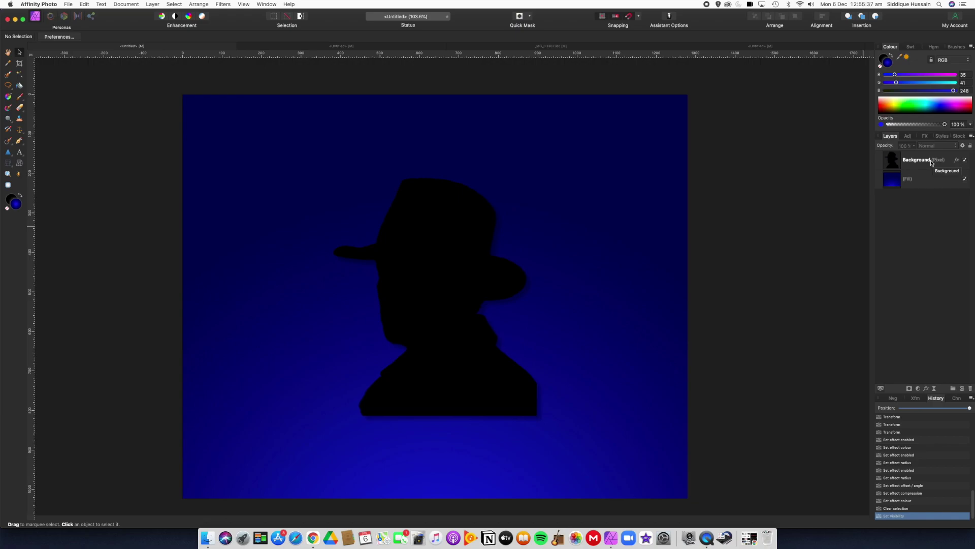
{"action": "left_click", "coordinate": [957, 162]}
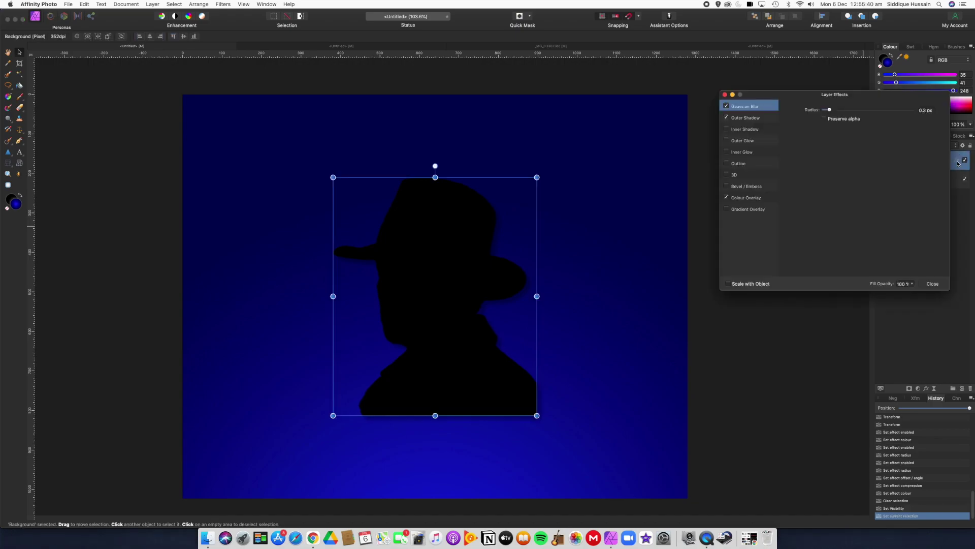
{"action": "left_click_drag", "start_coordinate": [866, 95], "coordinate": [774, 110]}
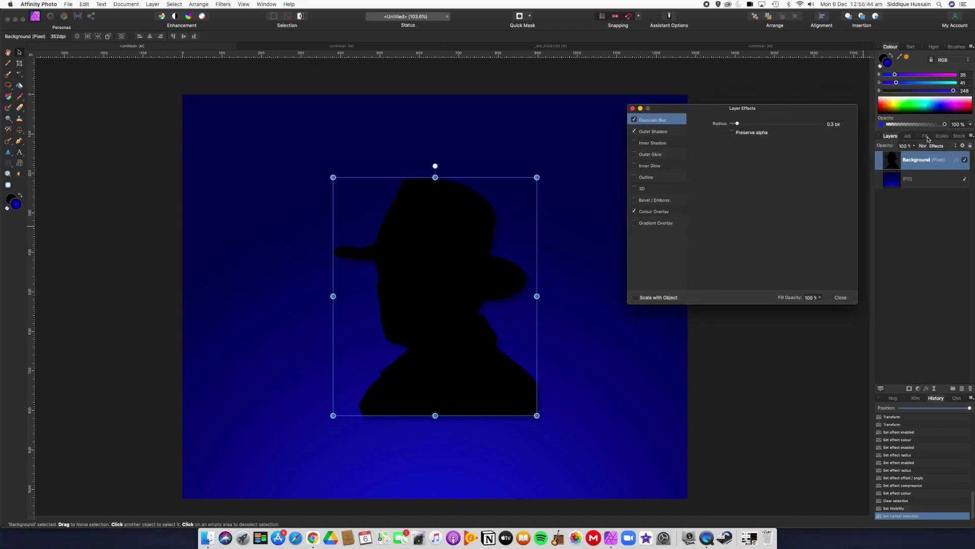
{"action": "left_click_drag", "start_coordinate": [767, 111], "coordinate": [767, 83]}
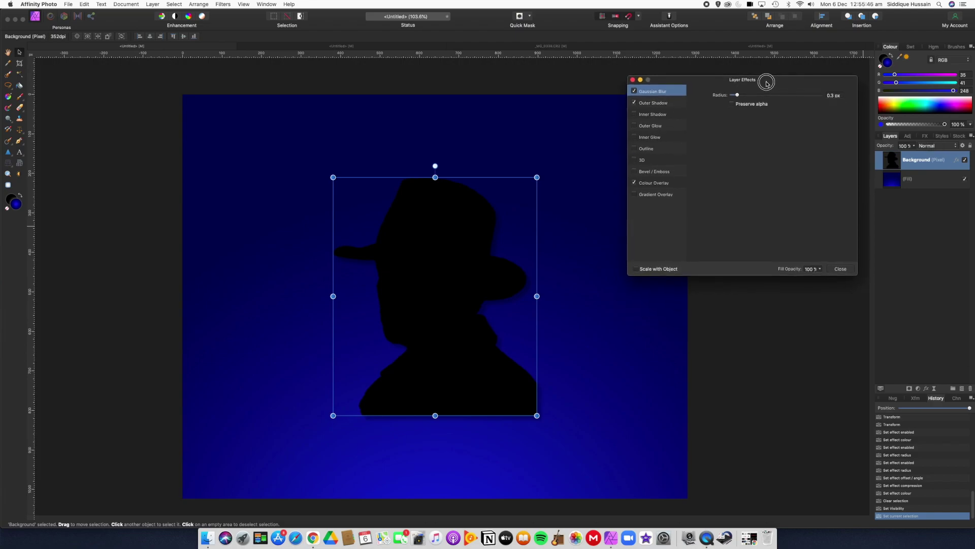
{"action": "left_click", "coordinate": [635, 183]}
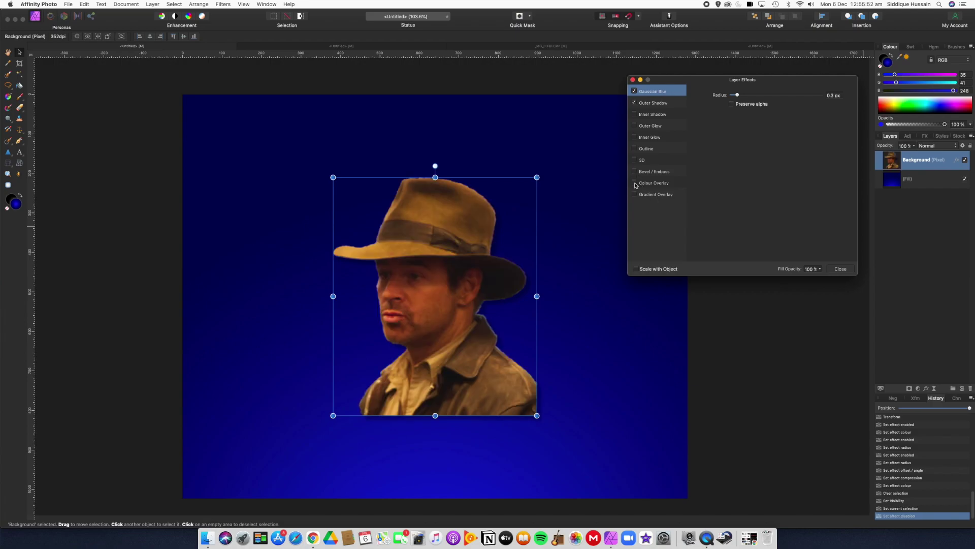
{"action": "left_click", "coordinate": [634, 183]}
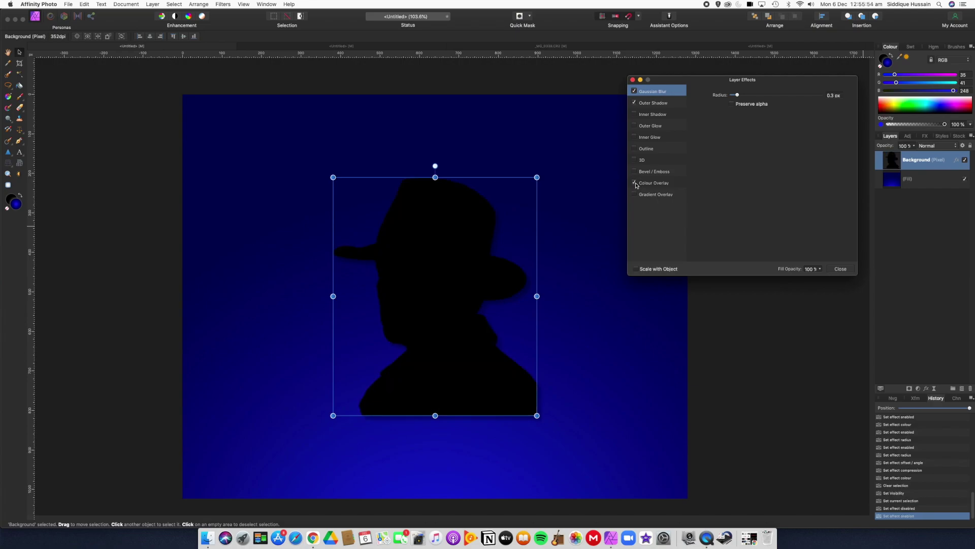
{"action": "left_click", "coordinate": [634, 92]}
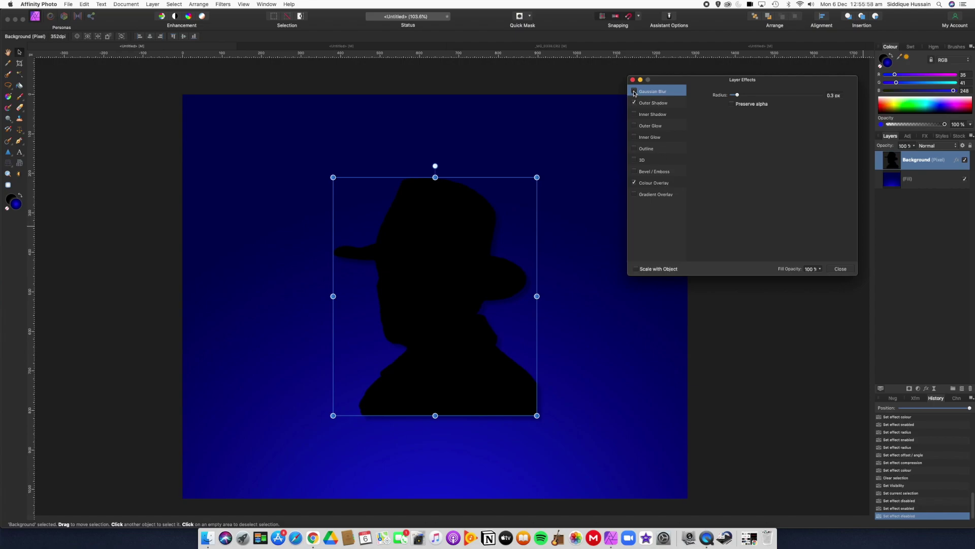
{"action": "left_click", "coordinate": [634, 92]}
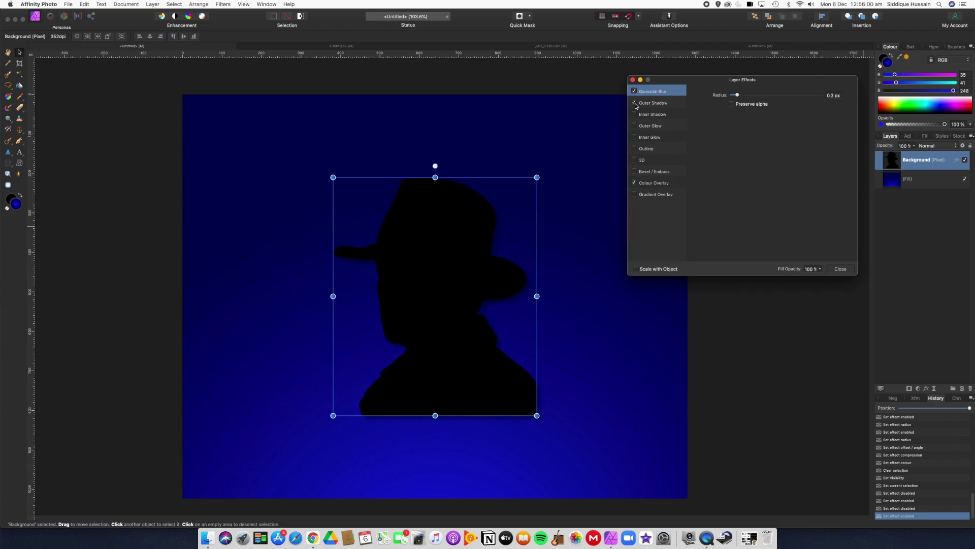
{"action": "left_click", "coordinate": [635, 104]}
{"action": "left_click", "coordinate": [634, 104]}
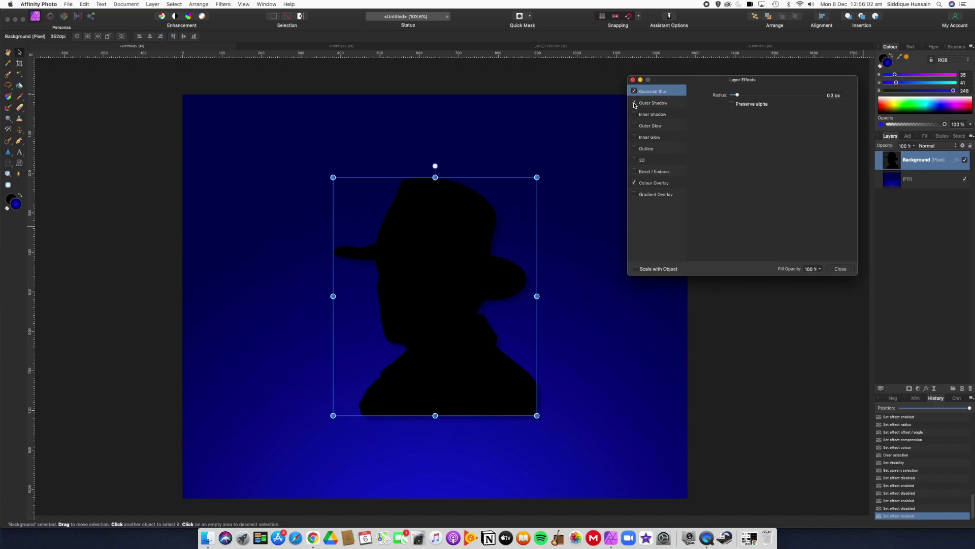
{"action": "scroll", "coordinate": [500, 251], "scroll_direction": "up", "scroll_amount": 5}
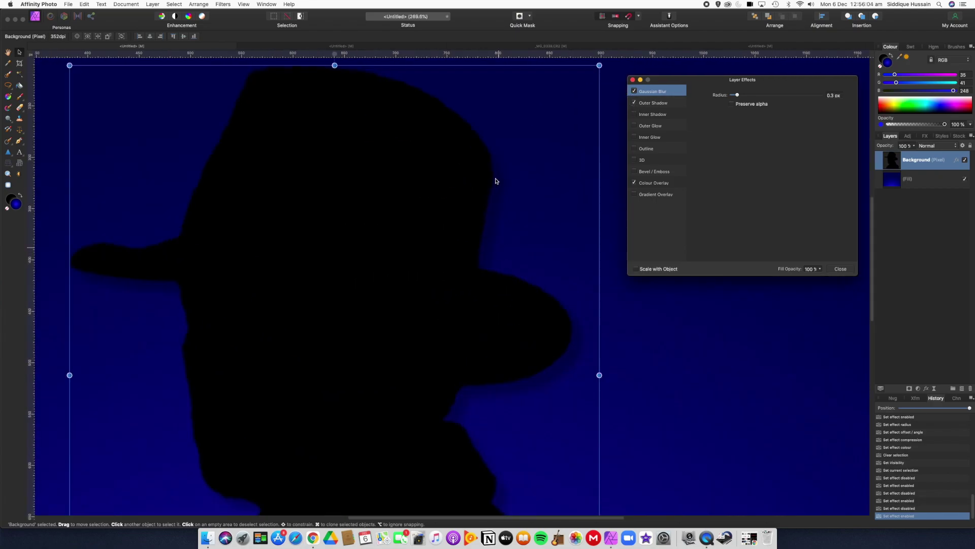
{"action": "left_click", "coordinate": [634, 103]}
{"action": "left_click", "coordinate": [634, 104]}
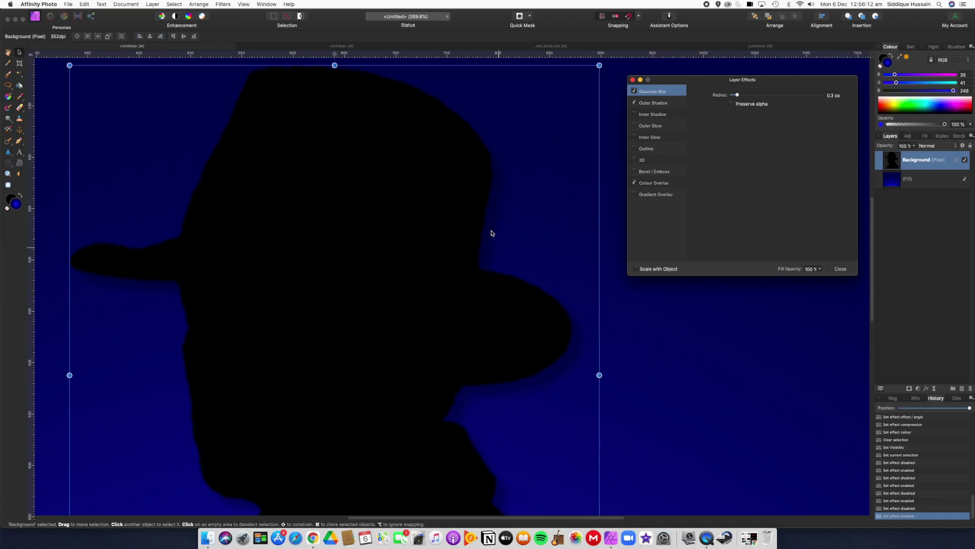
{"action": "left_click", "coordinate": [634, 104]}
{"action": "left_click", "coordinate": [634, 104]}
{"action": "scroll", "coordinate": [553, 174], "scroll_direction": "down", "scroll_amount": 5}
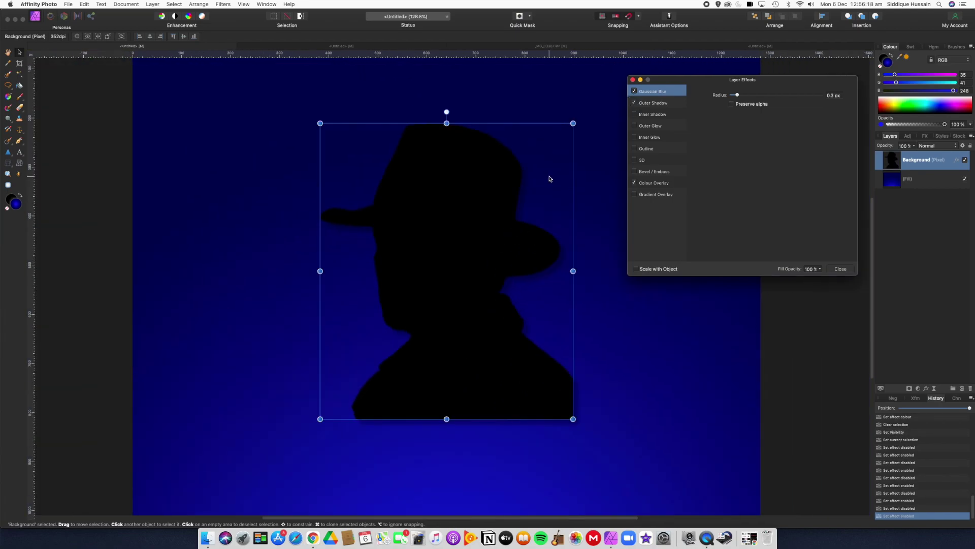
{"action": "left_click", "coordinate": [841, 269]}
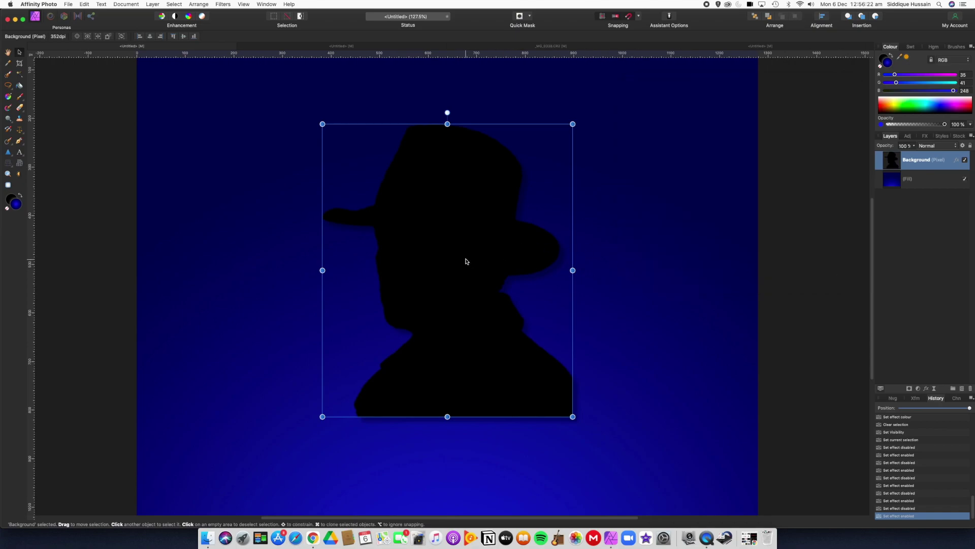
Drag the black hat silhouette around and drop it horizontally centred, slightly lower on the blue background
{"action": "left_click_drag", "start_coordinate": [465, 262], "coordinate": [615, 347]}
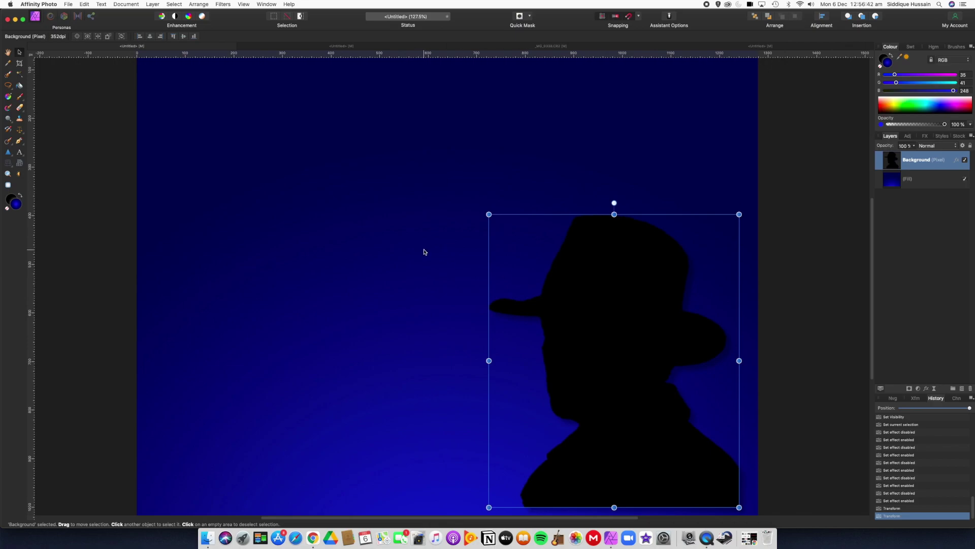
{"action": "left_click_drag", "start_coordinate": [625, 311], "coordinate": [461, 245]}
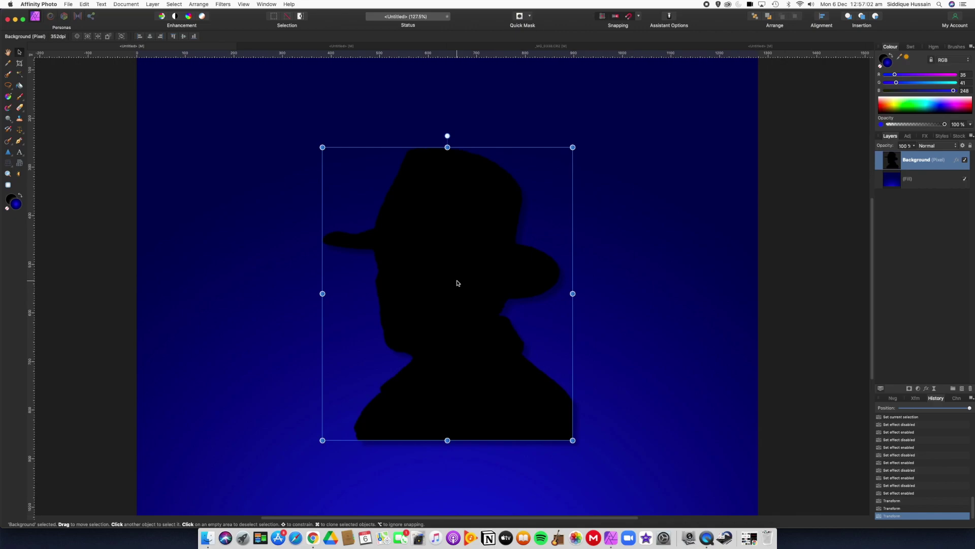
{"action": "left_click_drag", "start_coordinate": [455, 289], "coordinate": [457, 297]}
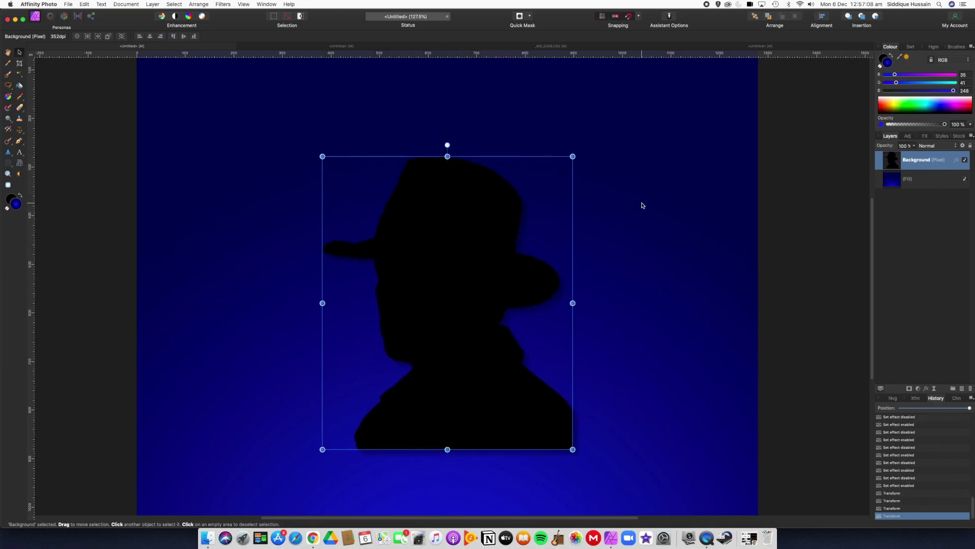